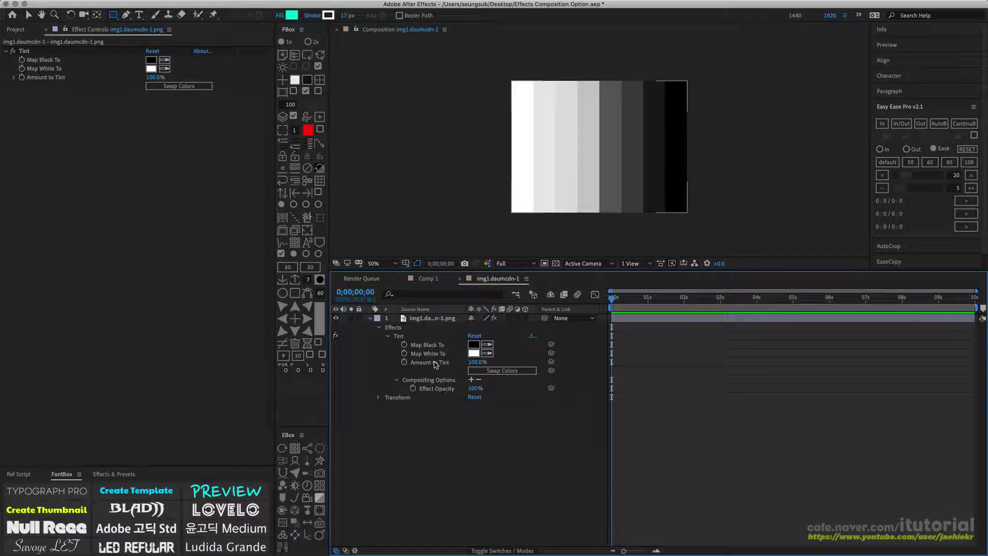
Step: Try deleting the Tint effect from the image layer, and undo the deletion
left_click(387, 336)
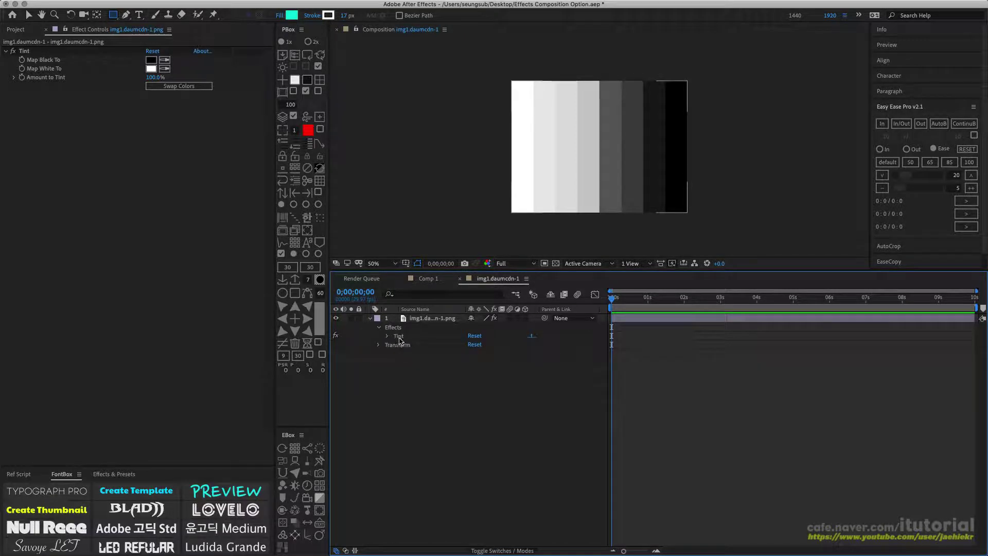
left_click(401, 337)
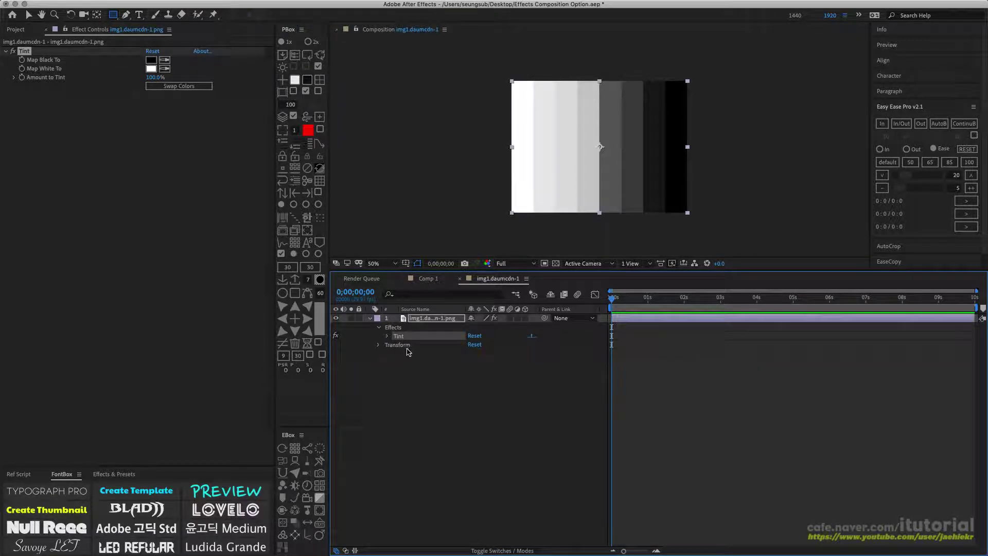
key("Delete")
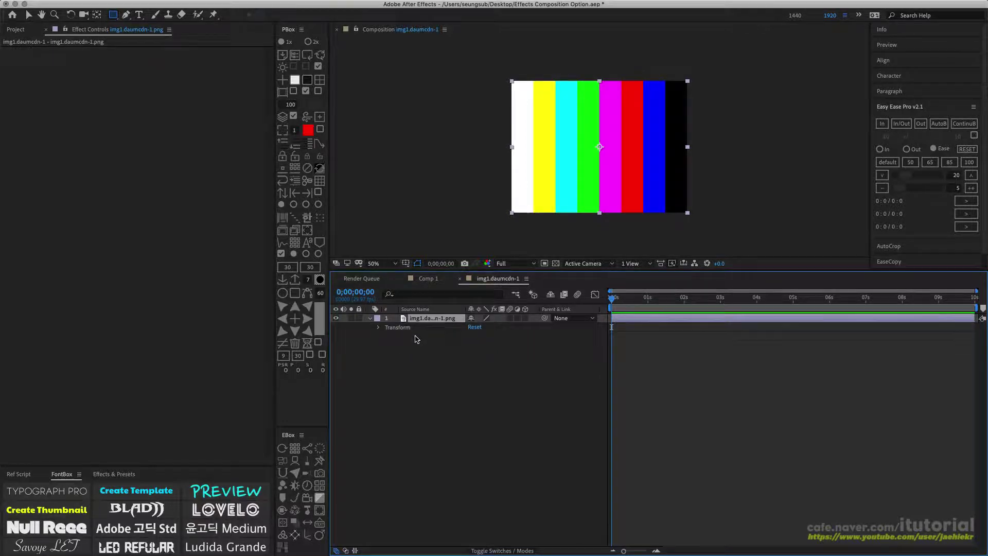
key("super+z")
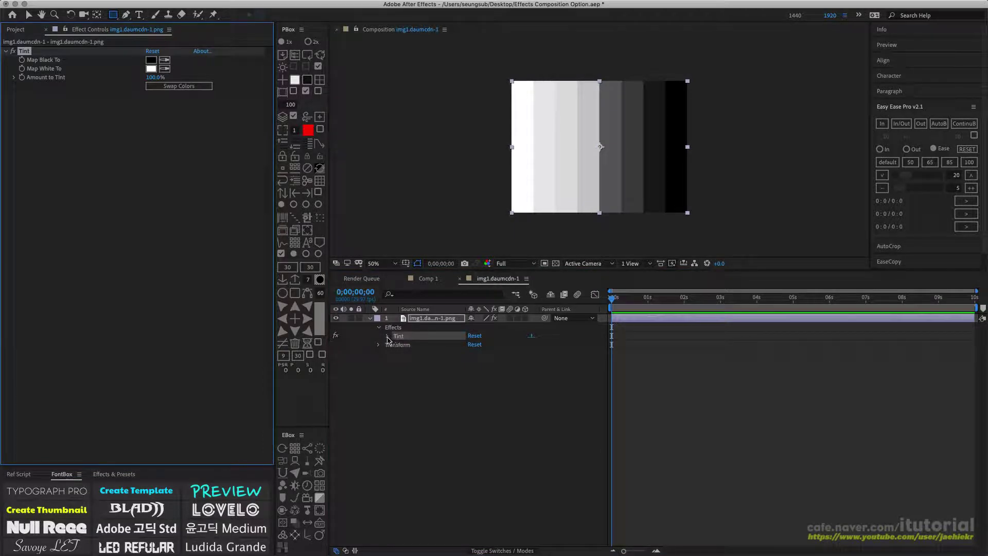
Step: Expand the Tint effect's properties in the timeline to examine its Compositing Options, and collapse them
left_click(388, 337)
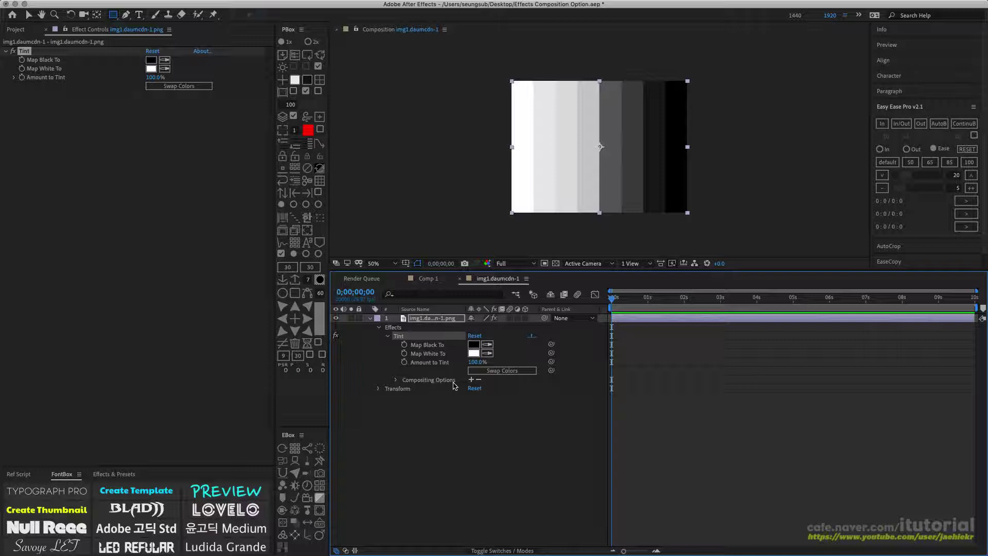
left_click(392, 337)
left_click(388, 336)
Step: Apply the Levels effect to the image layer by searching for "lev"
left_click(431, 322)
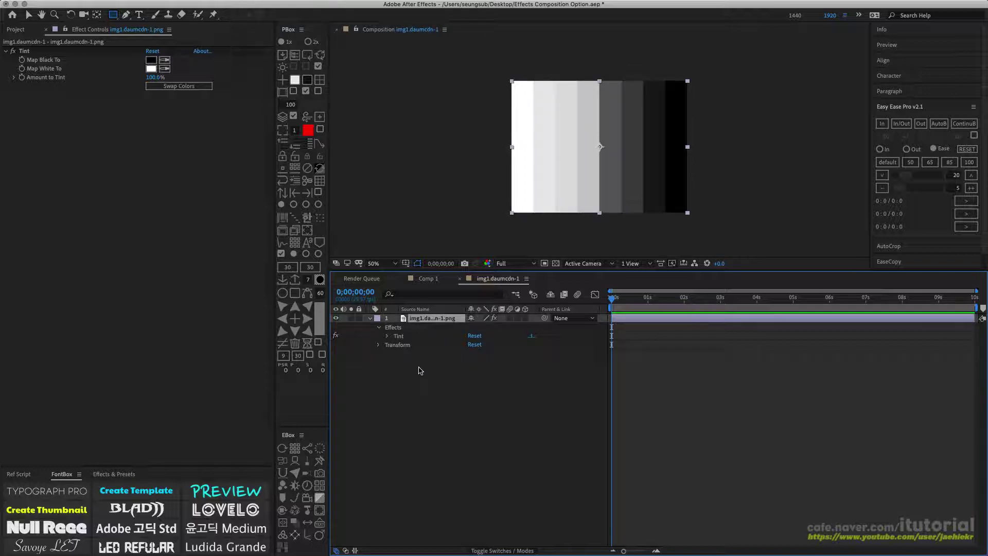
key("ctrl+space")
type("ㅣㄷㅍ")
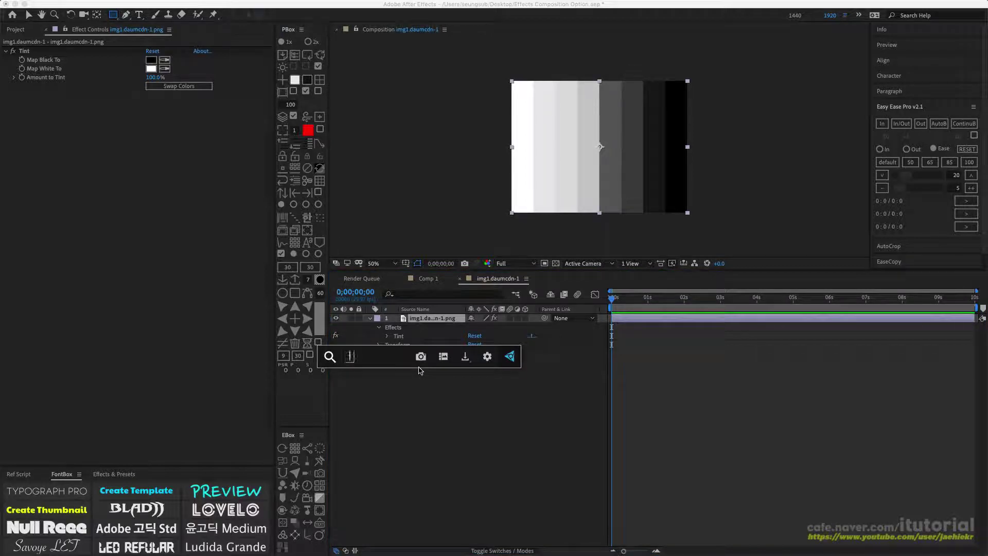
key("BackSpace")
key("BackSpace")
key("BackSpace")
type("lev")
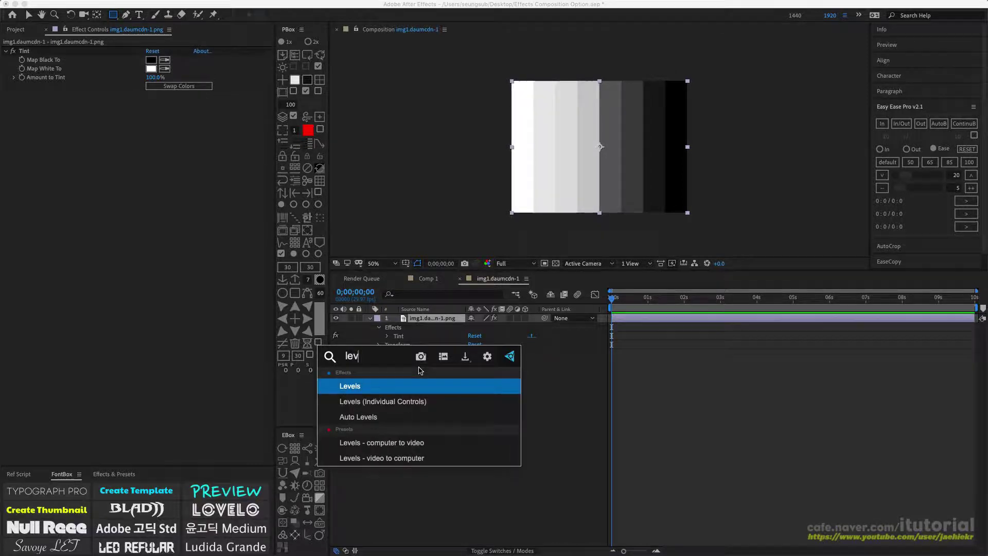
key("Return")
key("v")
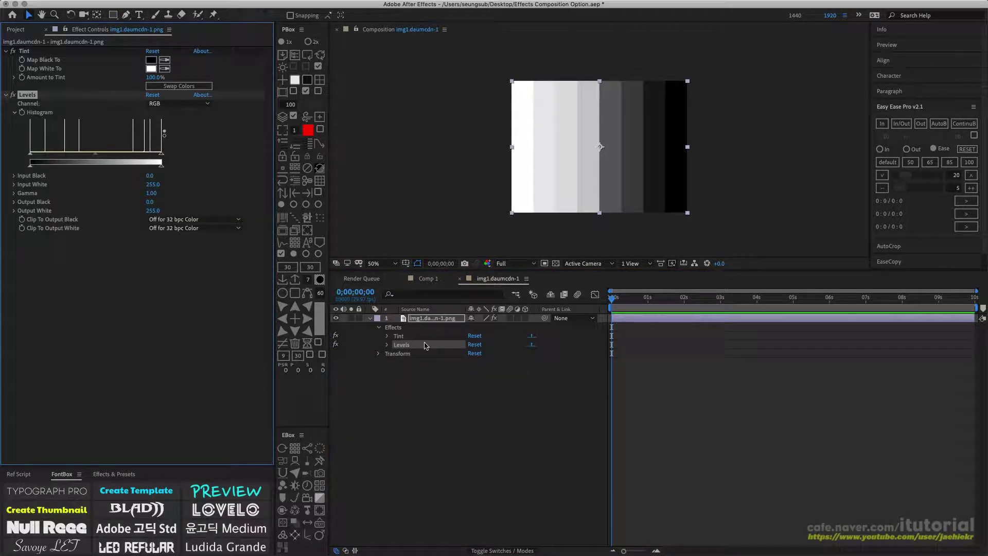
Step: Expand the Levels effect in the timeline to view its Compositing Options, and delete the effect
left_click(388, 344)
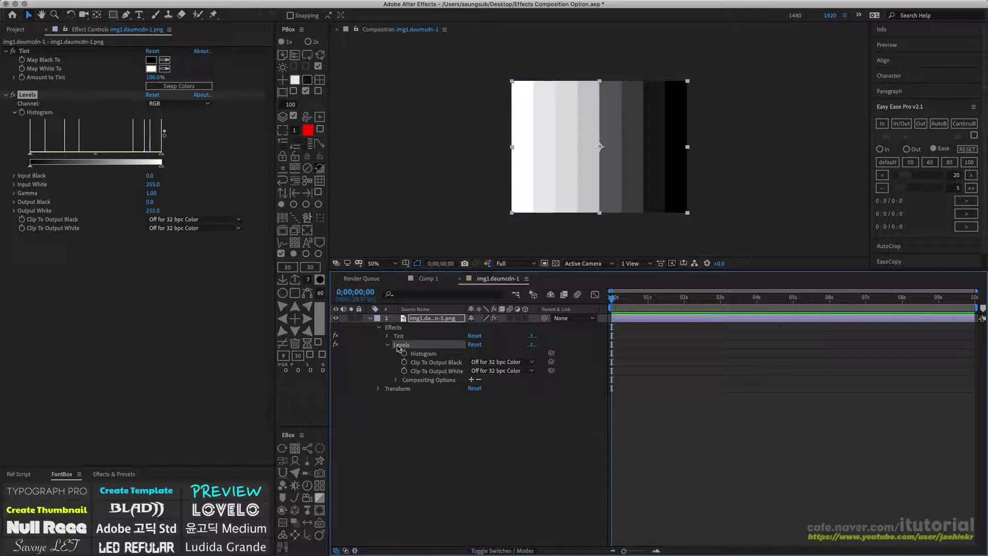
key("Delete")
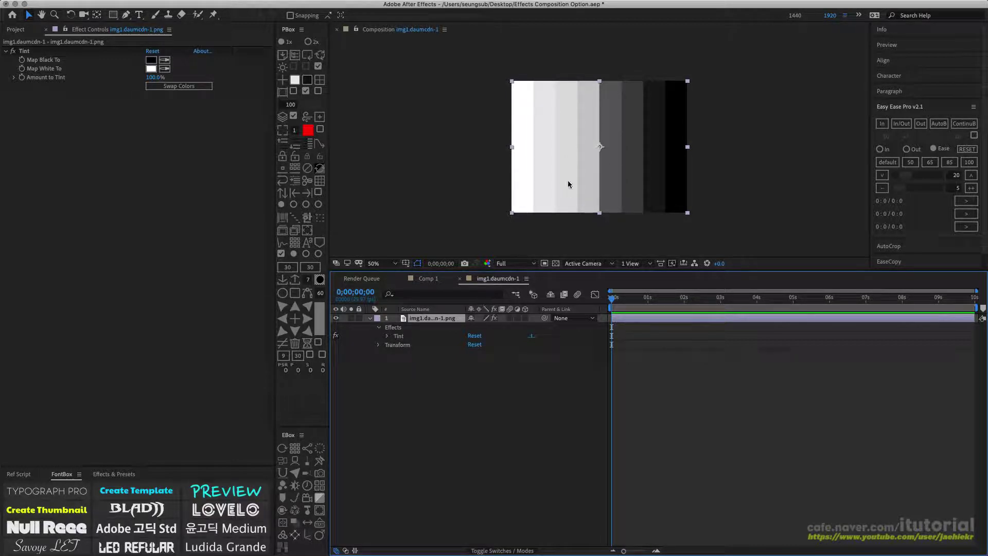
Step: Expand the Tint effect's properties and switch the effect off and on to compare the image
left_click(387, 336)
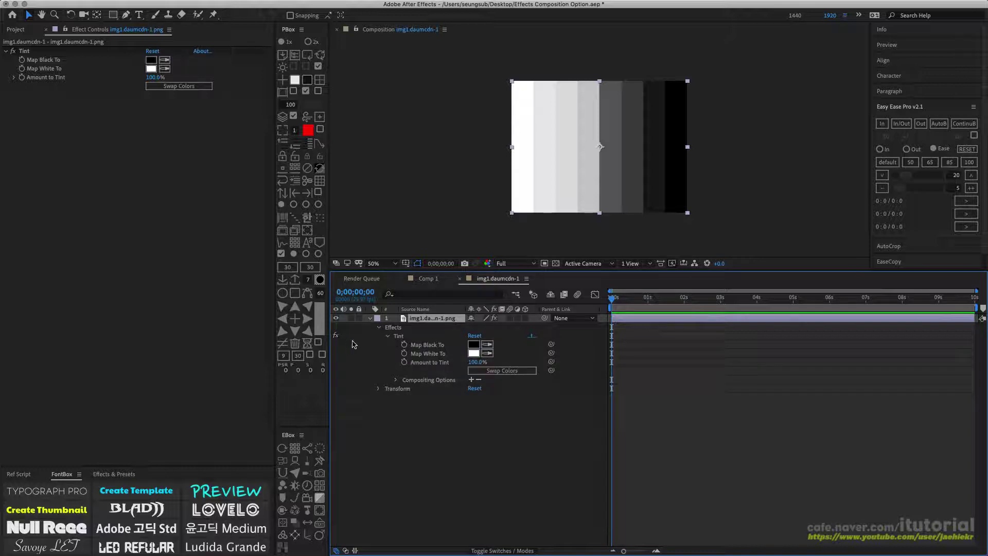
left_click(335, 336)
left_click(335, 335)
Step: Draw a rectangular mask over the lower half of the image layer, and check it against the transparency grid
left_click(113, 14)
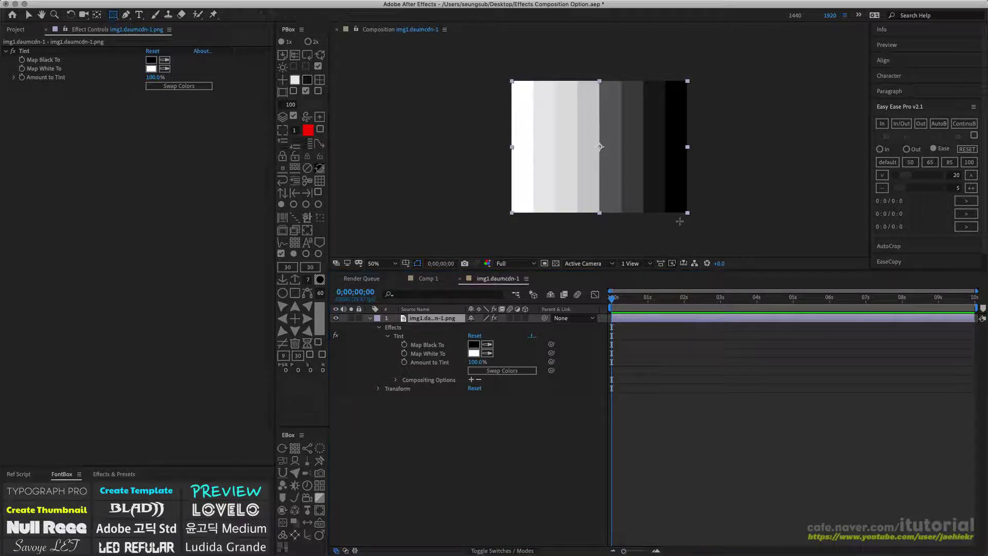
left_click_drag(701, 224, 486, 154)
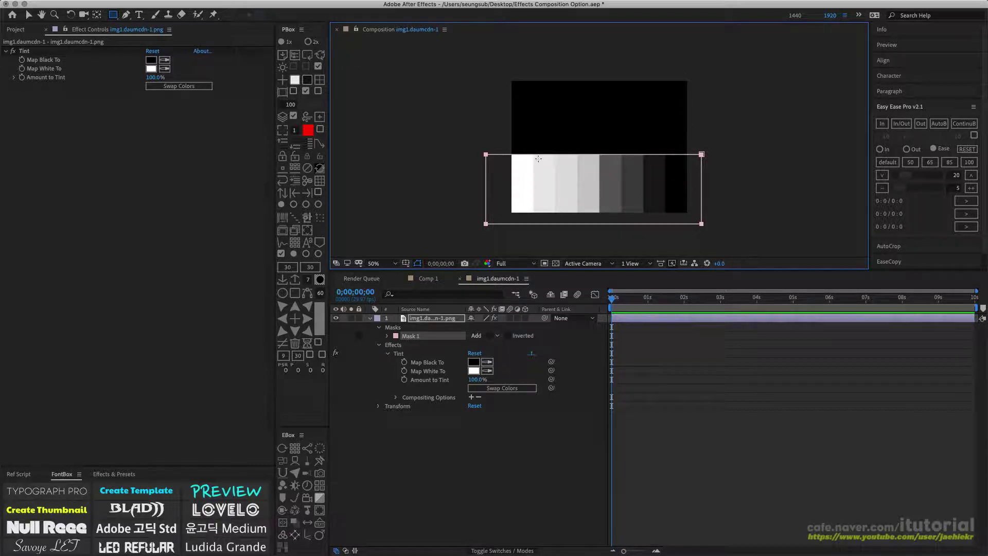
left_click(555, 263)
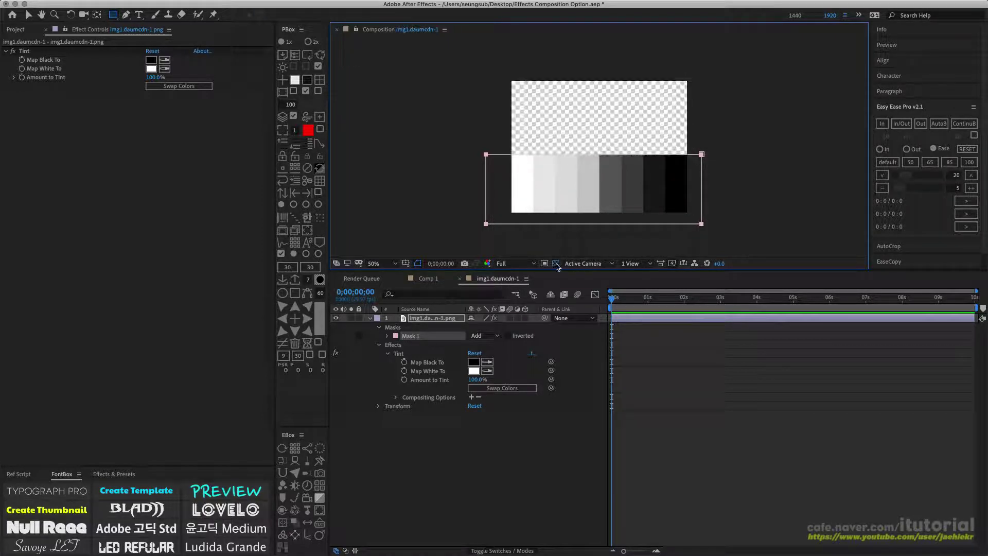
left_click(555, 263)
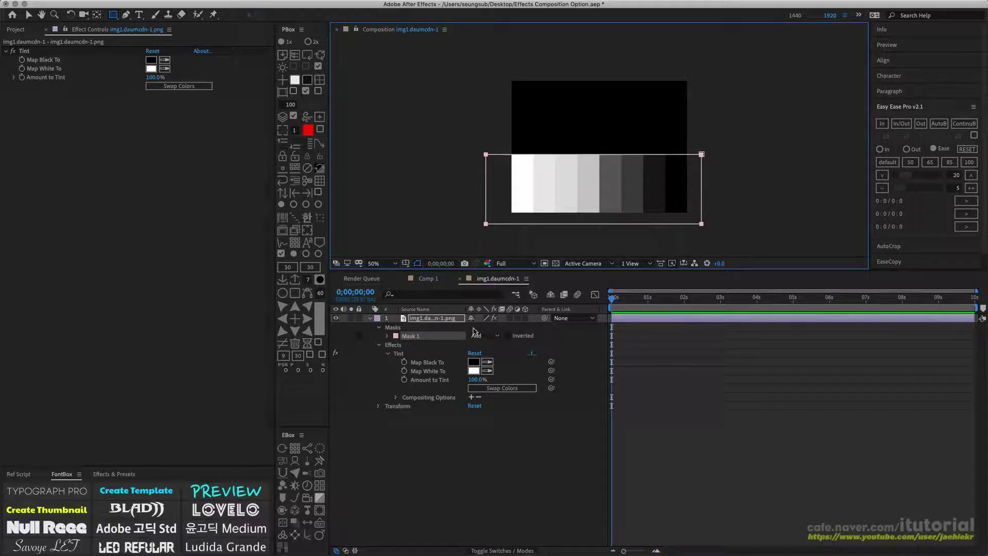
Step: Add a mask reference to Mask 1 in the Tint effect's Compositing Options, and test varying Amount to Tint
left_click(471, 397)
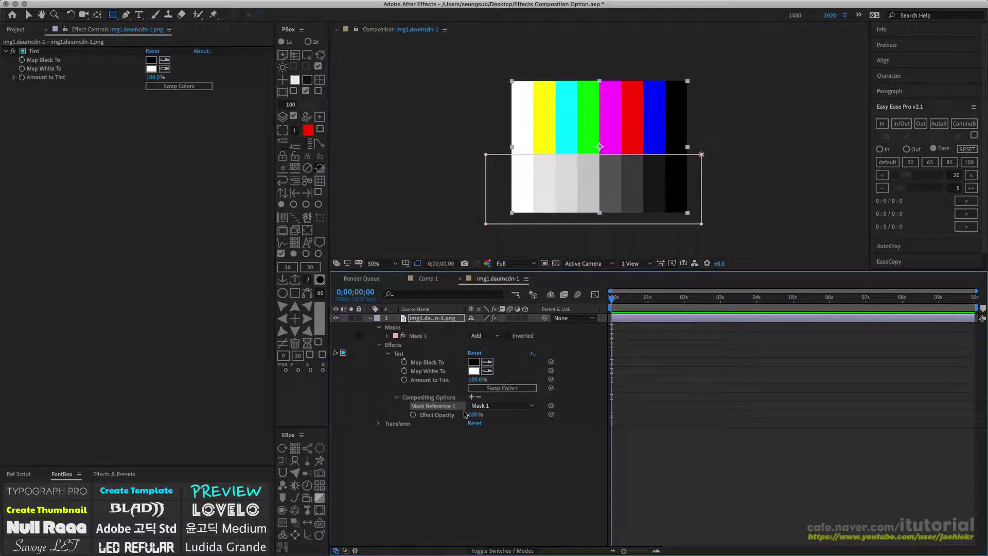
left_click(512, 406)
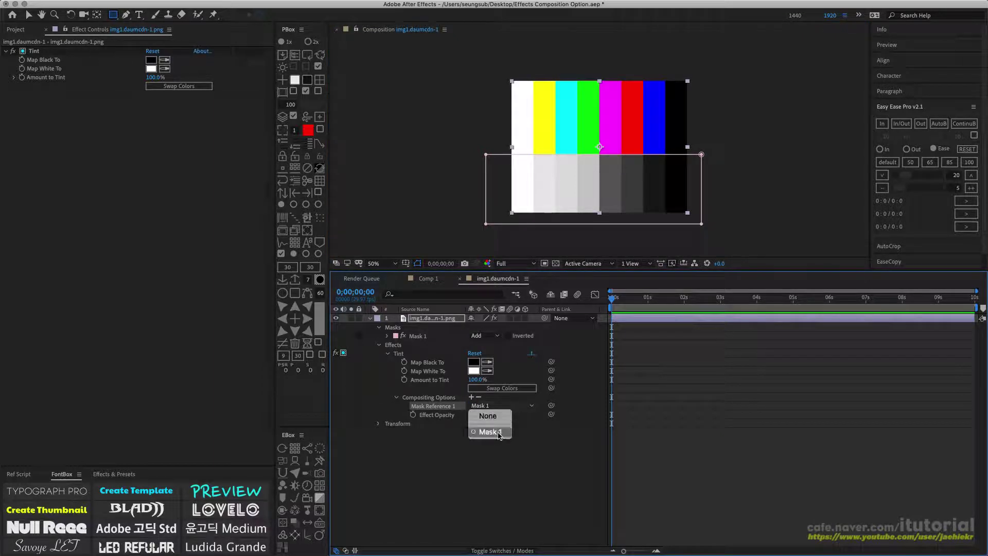
left_click(503, 428)
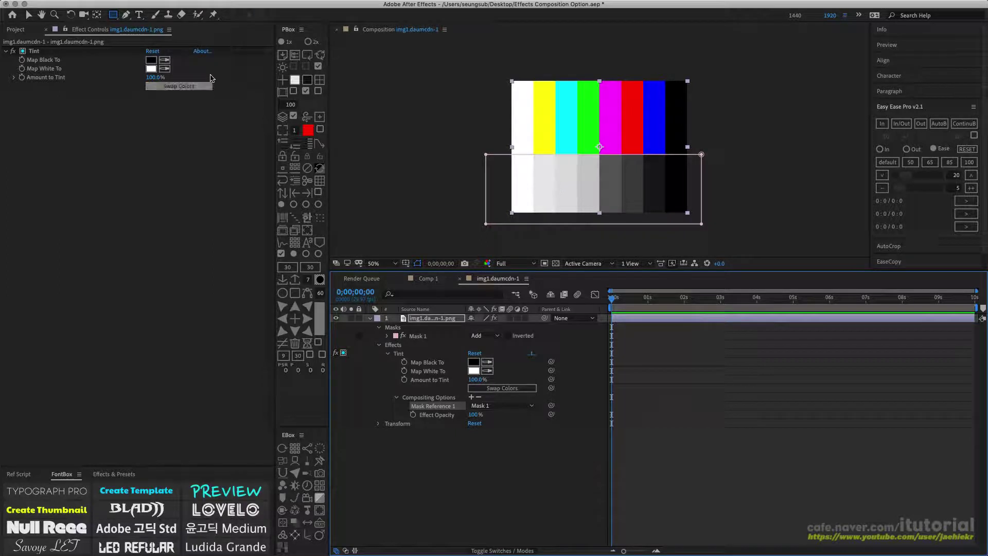
left_click_drag(155, 78, 220, 90)
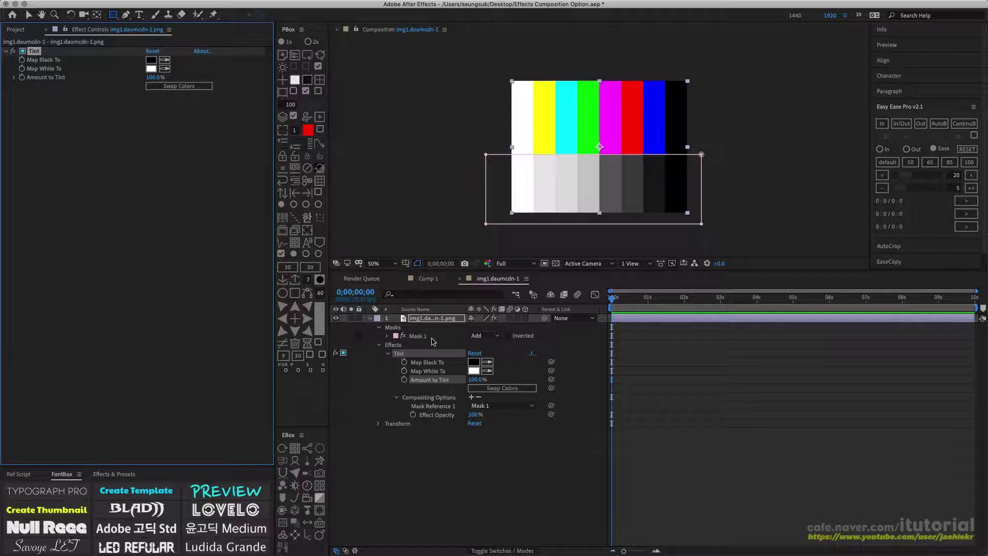
Step: Delete Mask 1 and the Tint effect from the image layer, and collapse the layer
left_click(379, 345)
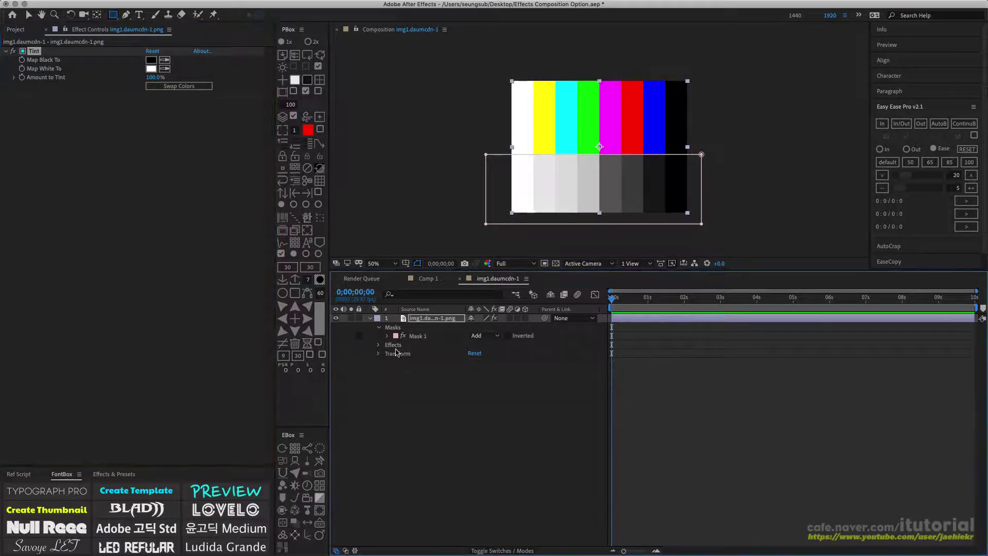
left_click(408, 336)
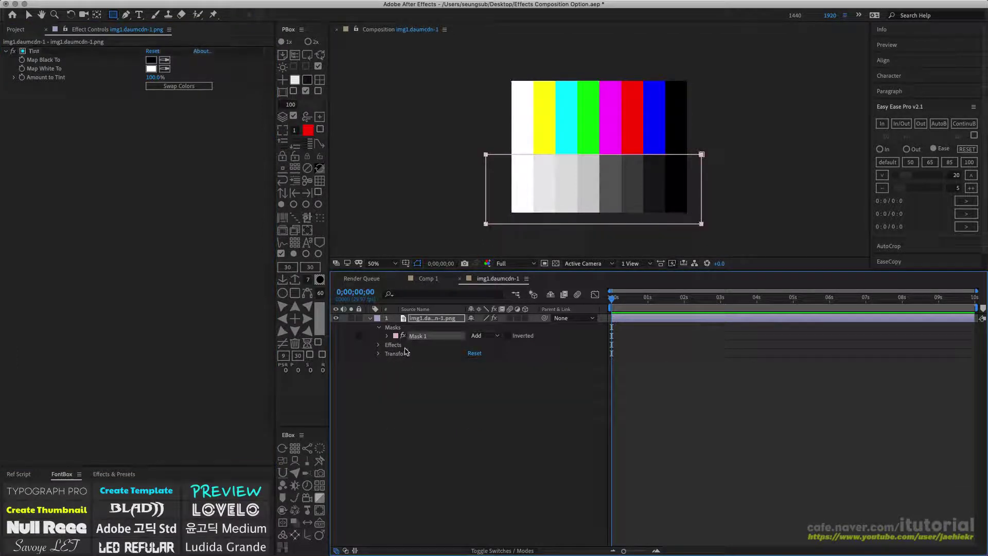
key("Delete")
left_click(378, 328)
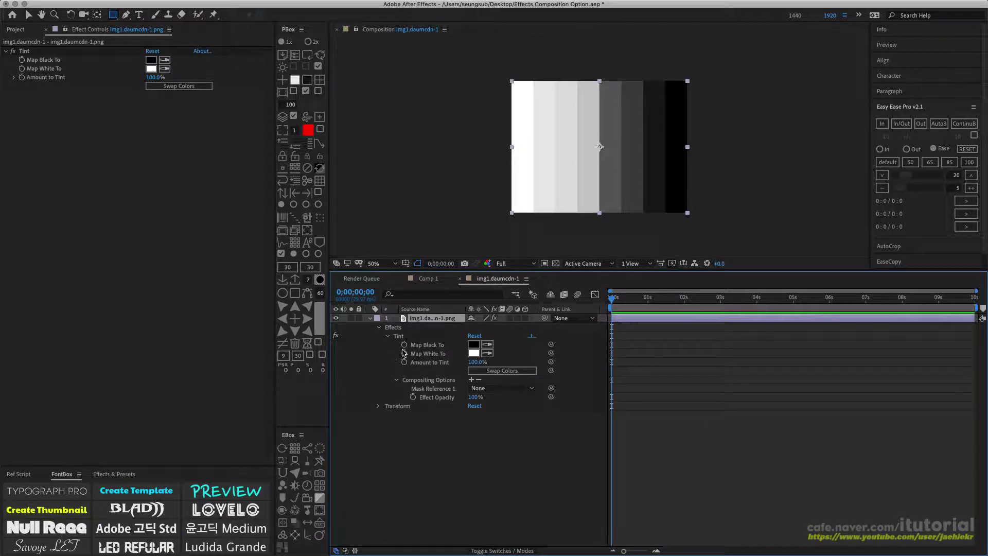
left_click(400, 336)
key("Delete")
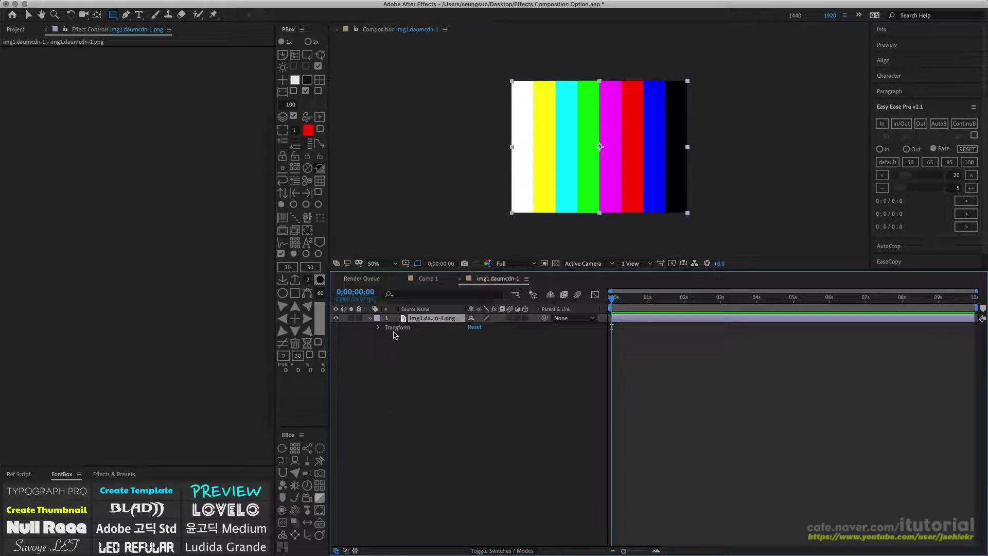
left_click(371, 318)
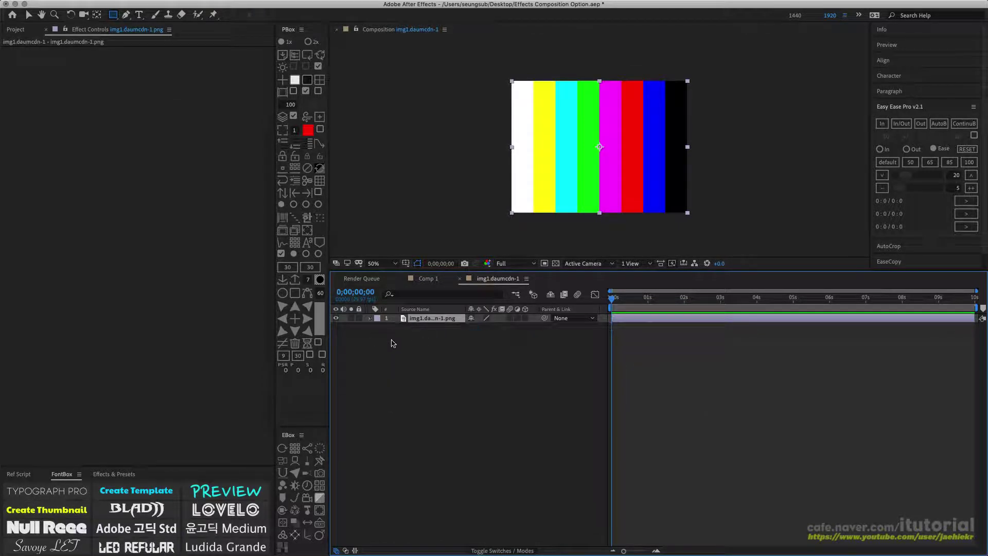
Step: Create an adjustment layer above the image and draw a rectangular mask over the lower half of the frame
left_click(426, 342)
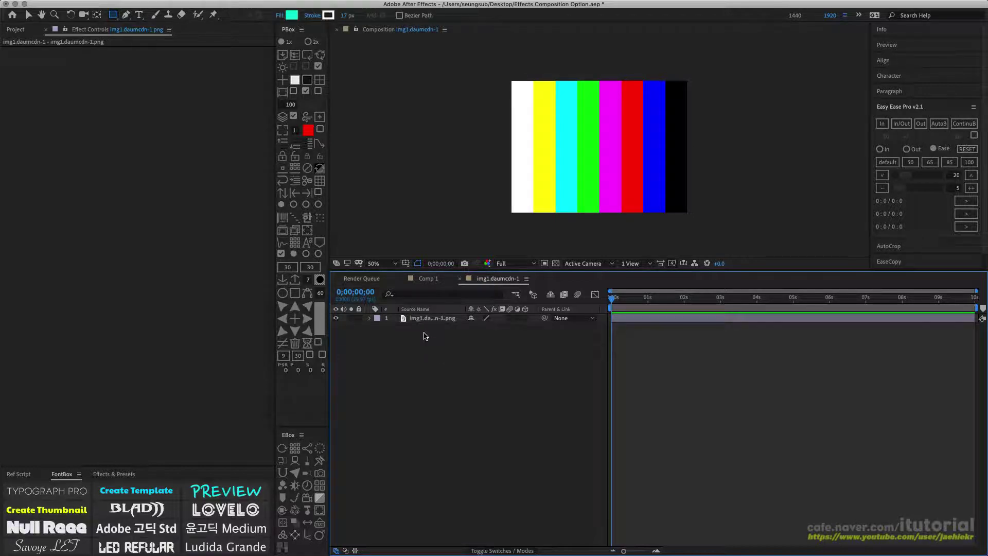
right_click(414, 338)
mouse_move(476, 343)
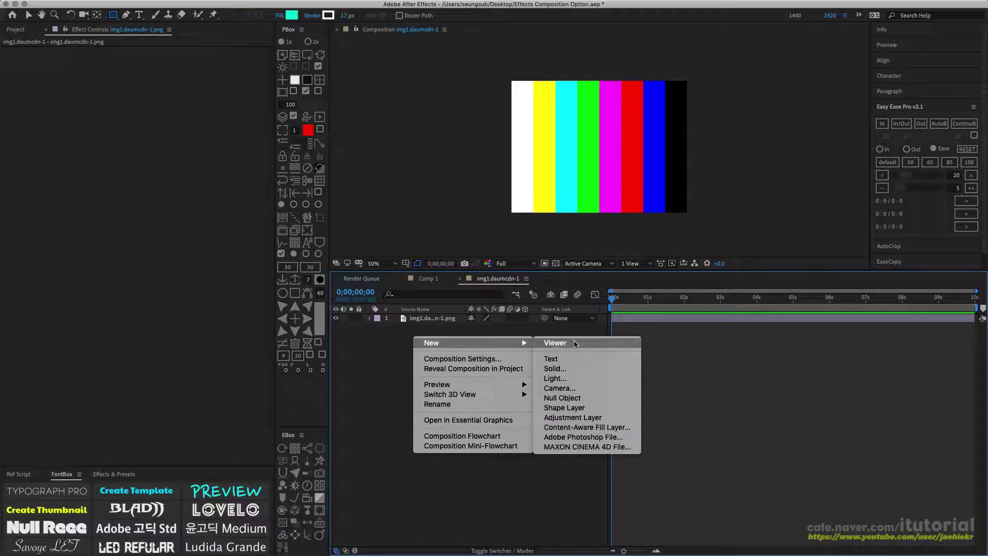
left_click(479, 356)
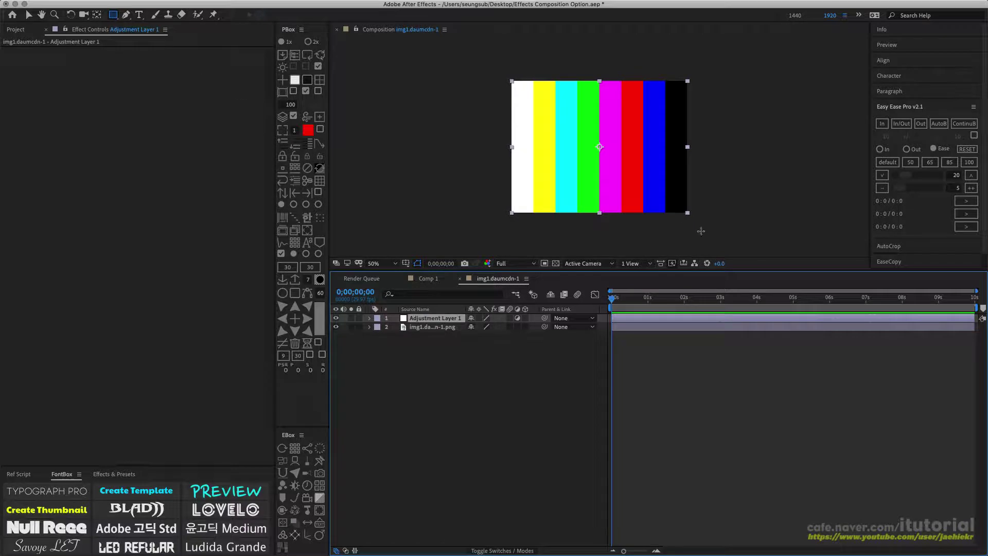
left_click_drag(700, 225, 488, 149)
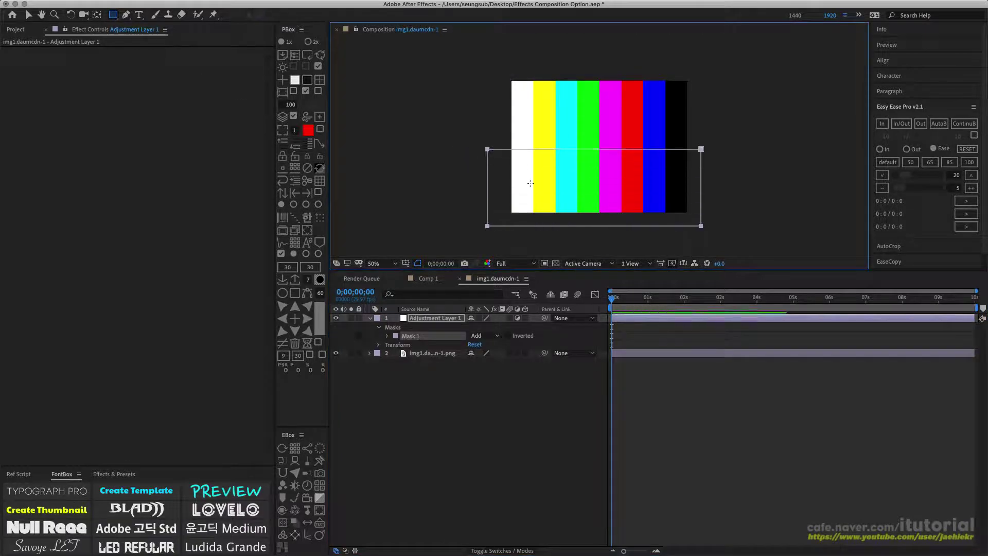
Step: Apply the Tint effect to the masked adjustment layer by searching for "ti", and collapse the layer
left_click(435, 318)
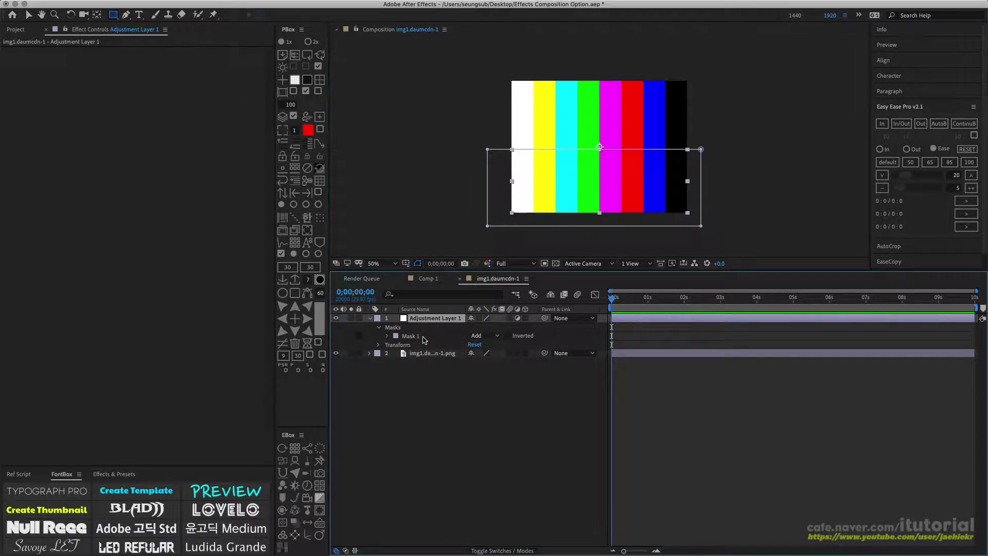
key("ctrl+space")
type("ti")
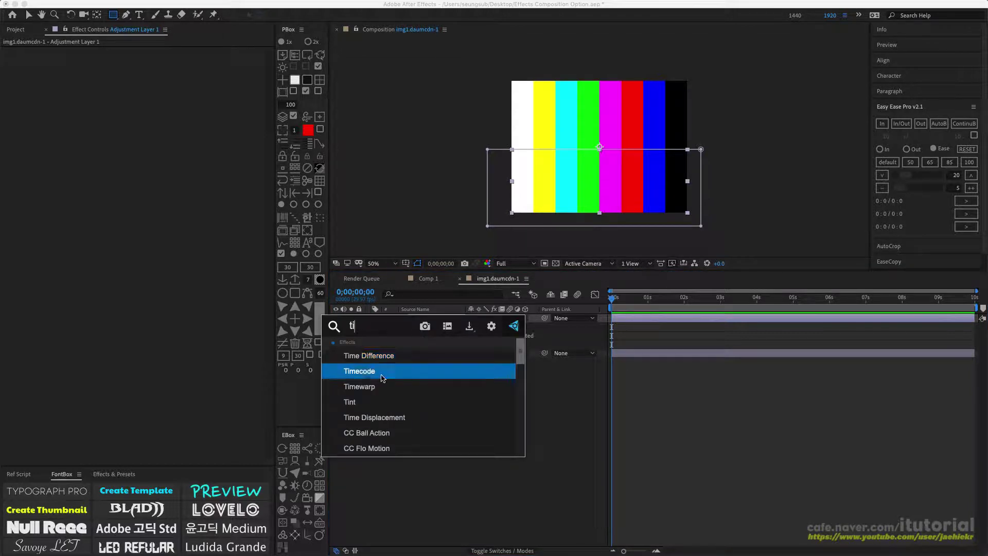
left_click(360, 401)
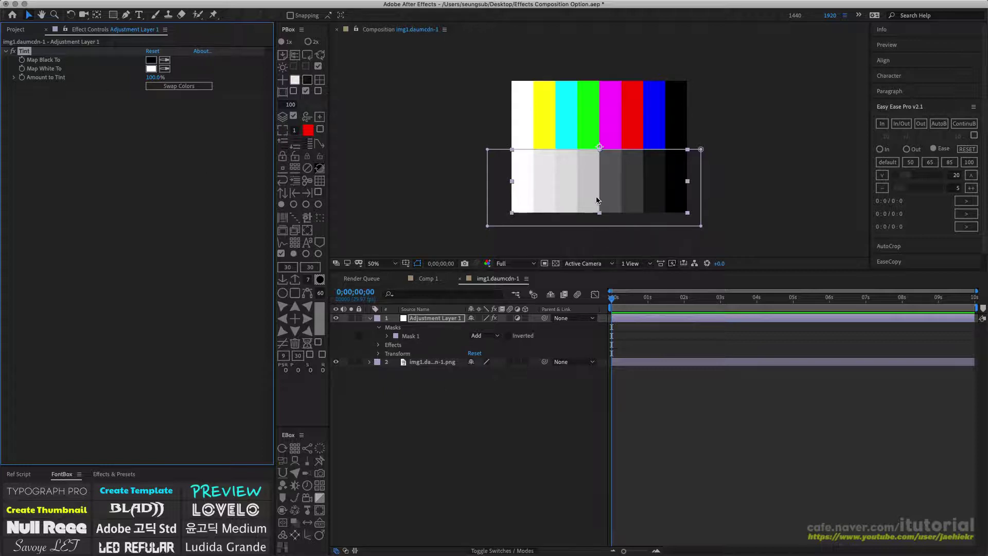
left_click(370, 318)
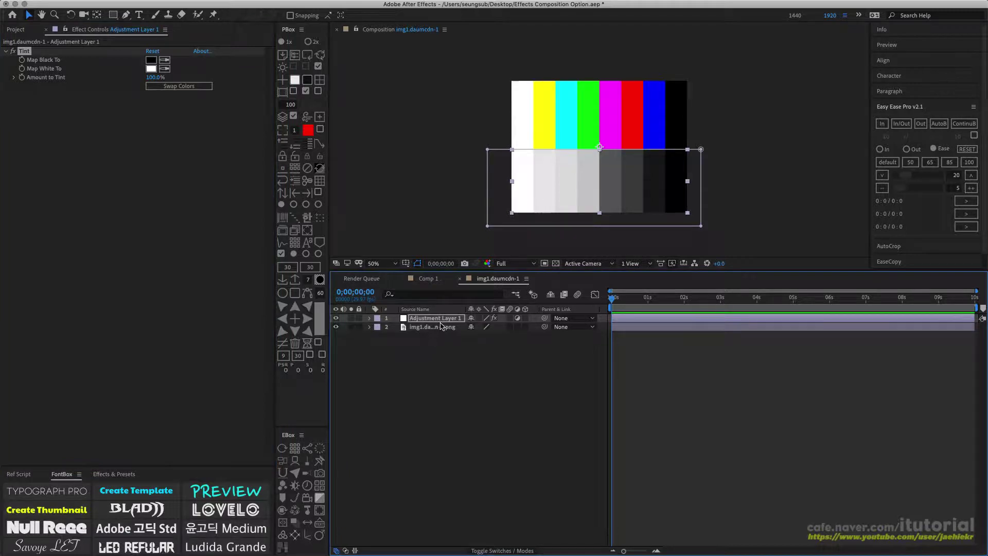
Step: Select the adjustment layer and the image layer in turn to compare their applied effects
left_click(443, 344)
left_click(442, 319)
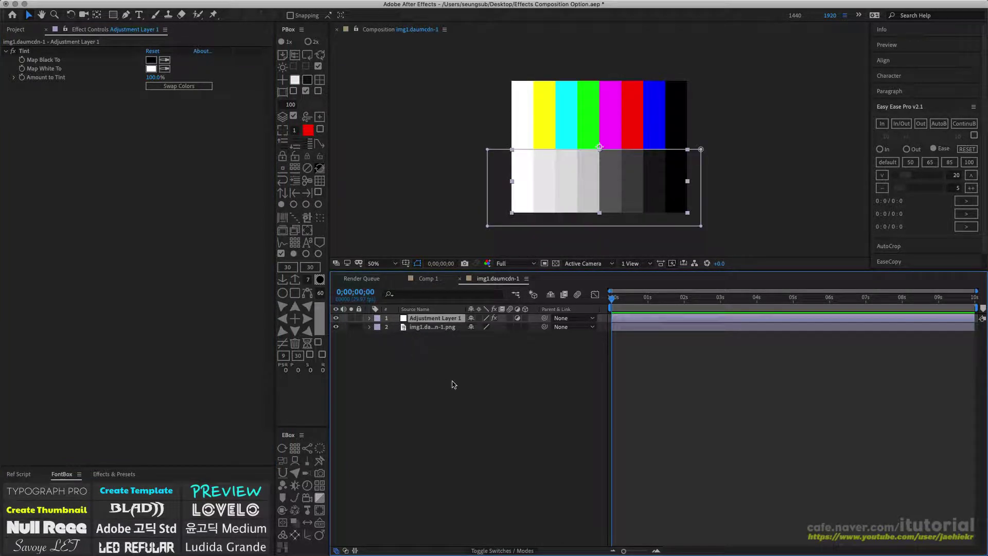
left_click(415, 327)
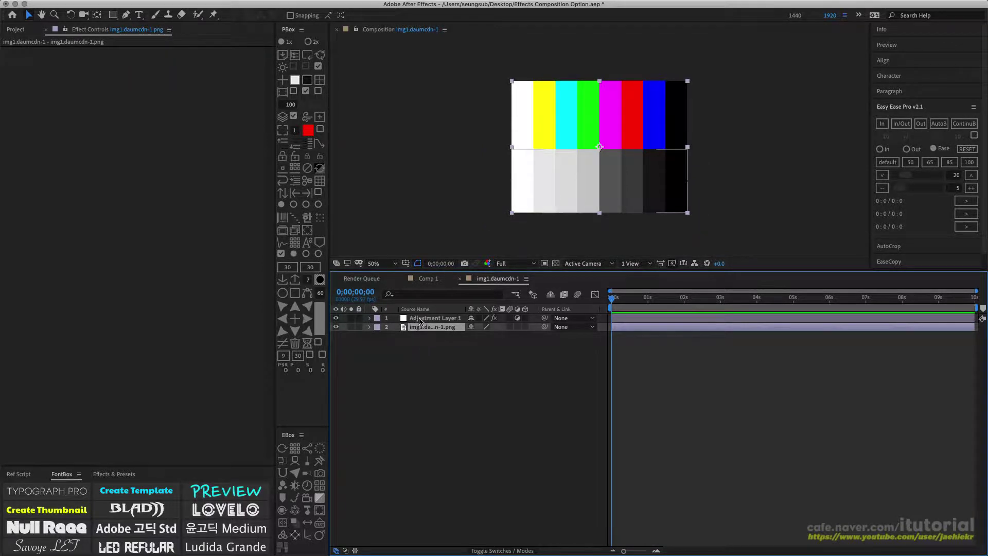
Step: Delete the adjustment layer and apply the Black & White effect to the image layer by searching for "bla"
left_click(422, 322)
key("Delete")
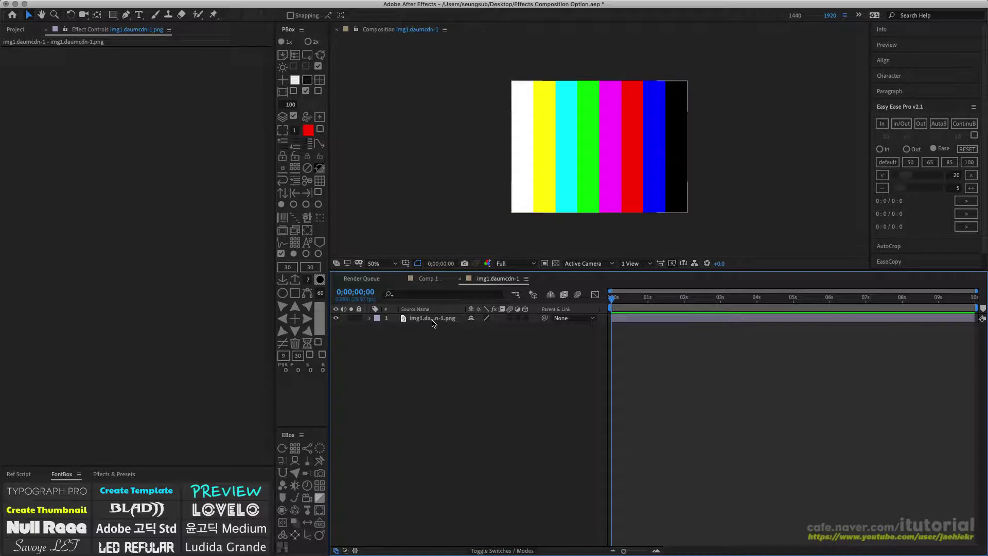
left_click(429, 320)
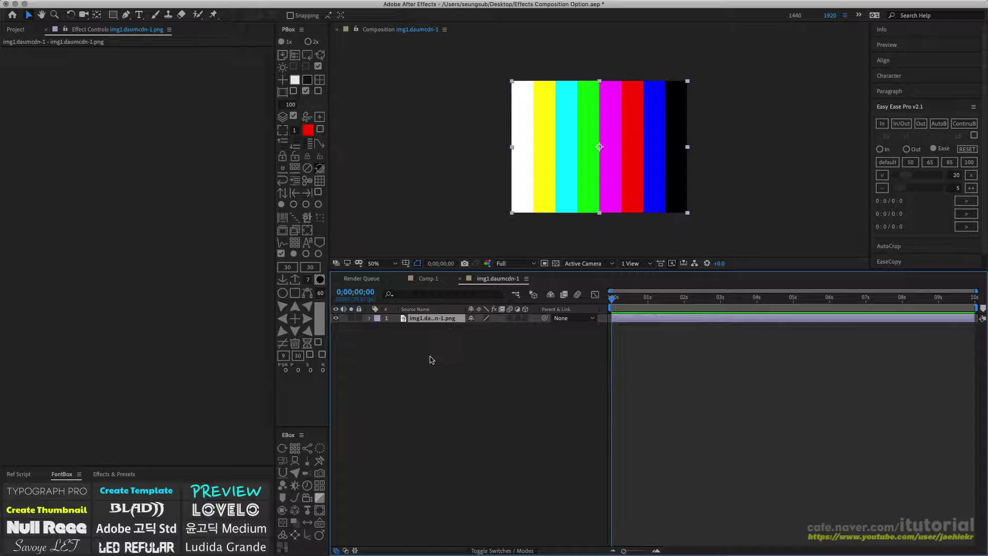
key("ctrl+space")
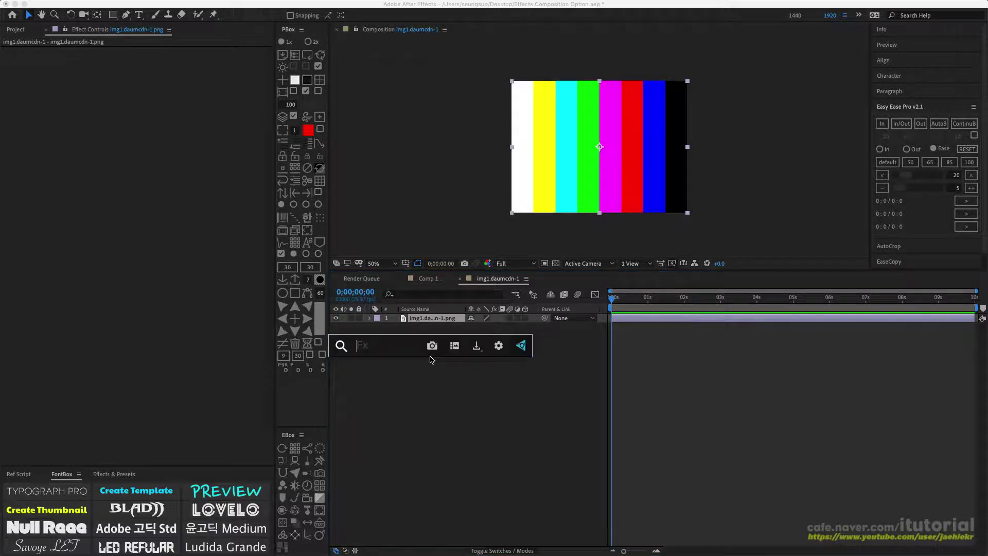
type("bla")
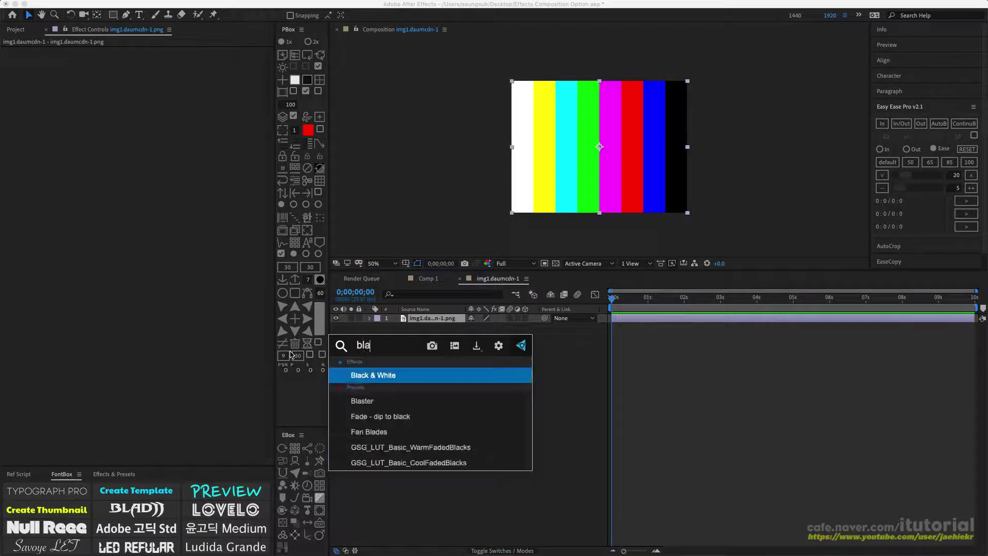
left_click(394, 375)
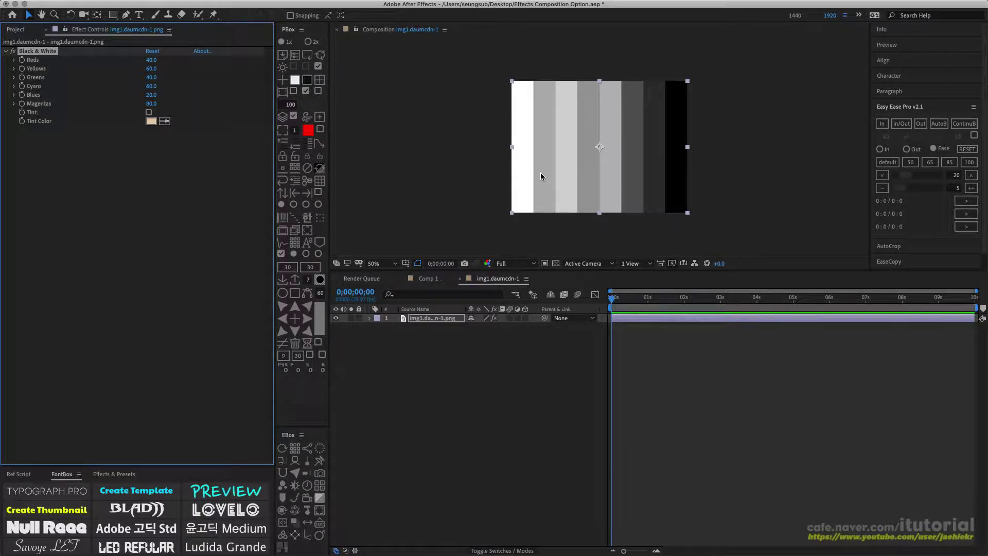
Step: Draw a rectangular mask over the image's lower half, limit Black & White to Mask 1 through its Compositing Options, and hide the mask outline
left_click(114, 16)
left_click_drag(704, 231, 487, 145)
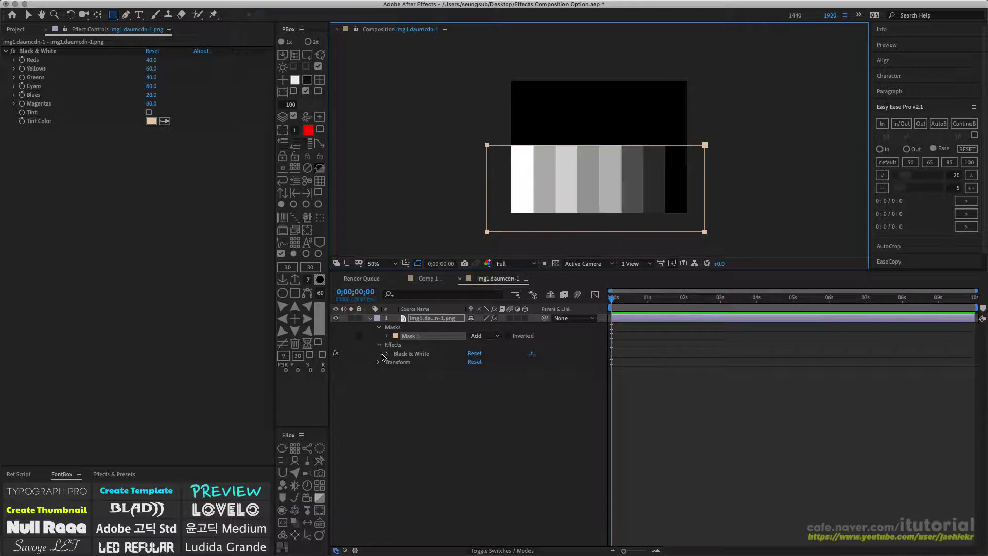
left_click(388, 354)
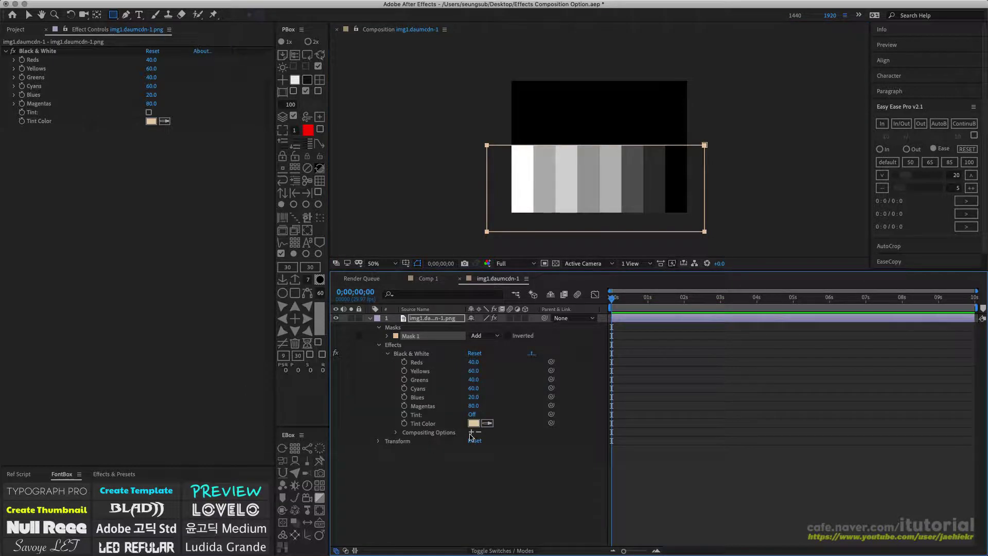
left_click(470, 432)
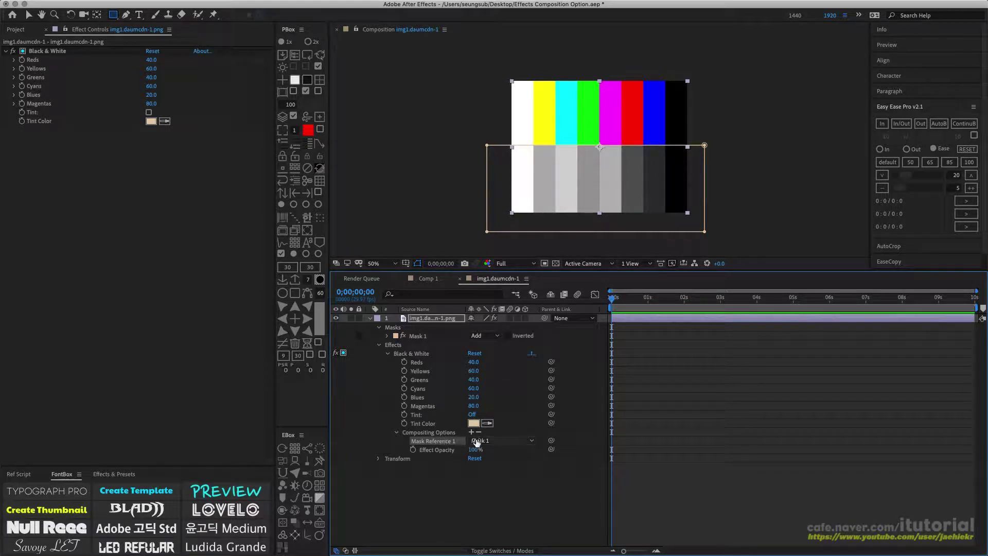
left_click(200, 160)
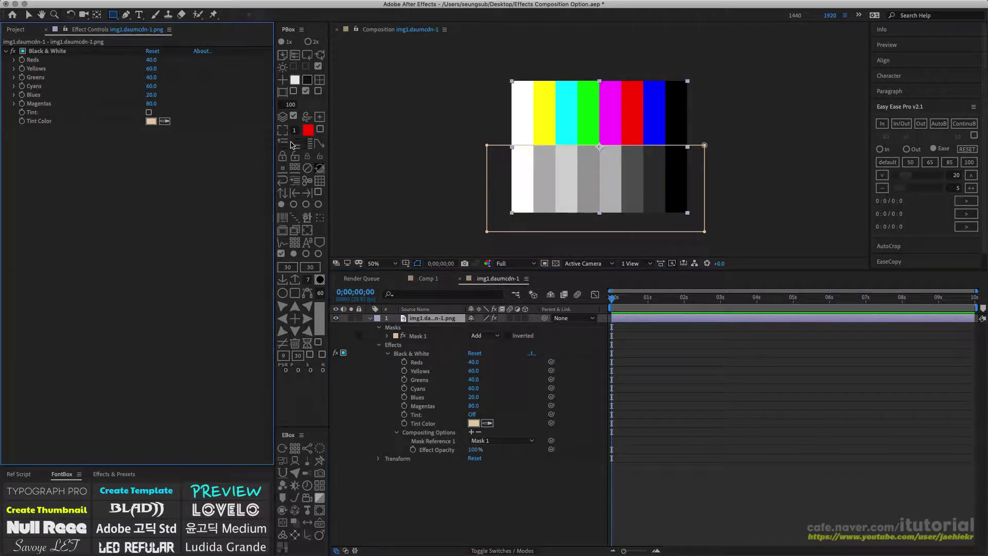
left_click(417, 262)
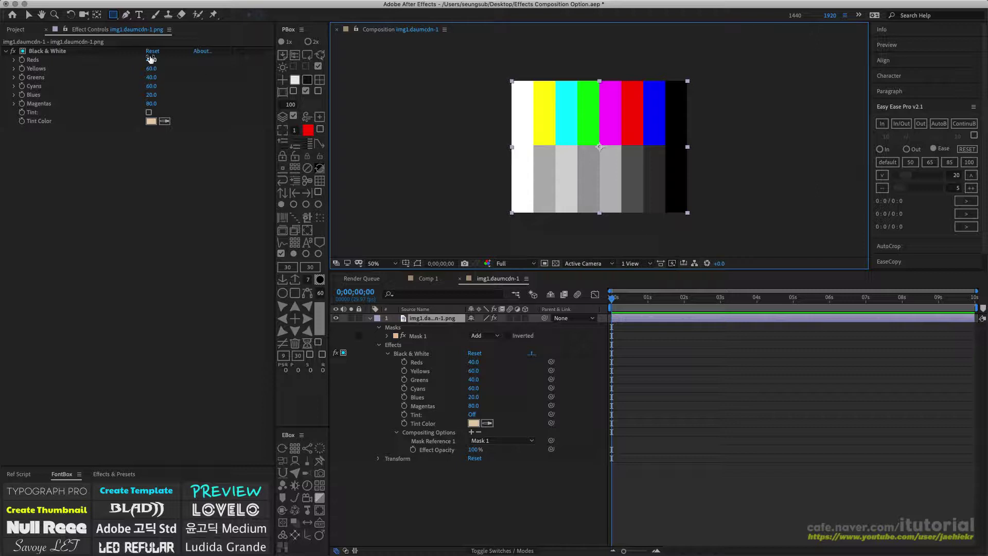
Step: Adjust the Black & White values to Reds 55, Yellows 85, Greens 66, Cyans 97, Blues 42 and Magentas 105
left_click_drag(151, 60, 162, 94)
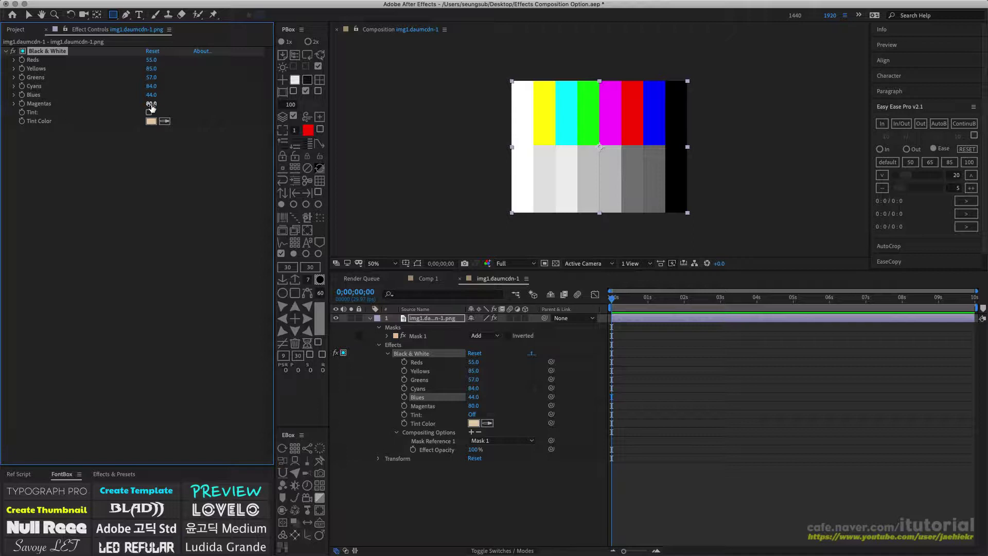
left_click_drag(151, 106, 157, 76)
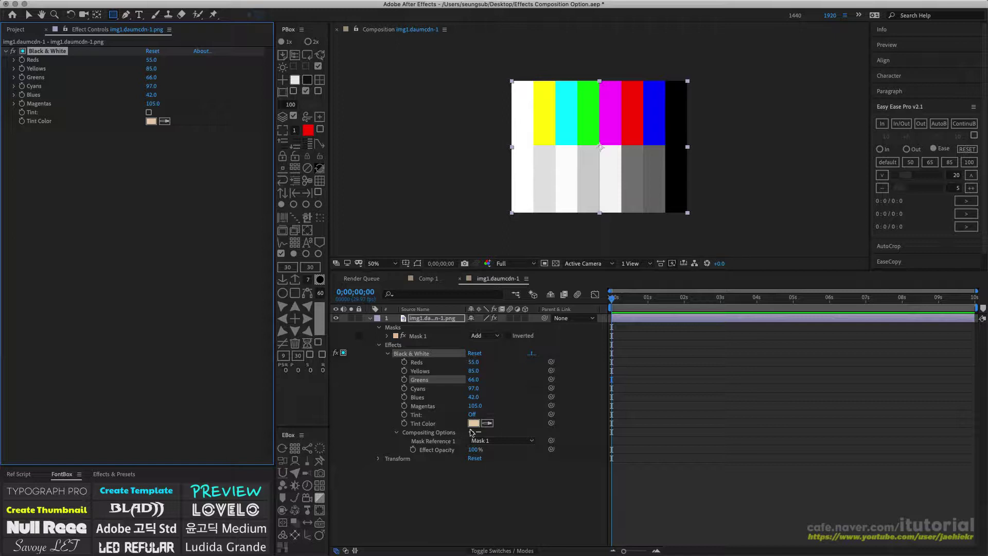
Step: Remove the mask reference from the Black & White effect, delete Mask 1 from the image layer, and collapse the layer
left_click(479, 432)
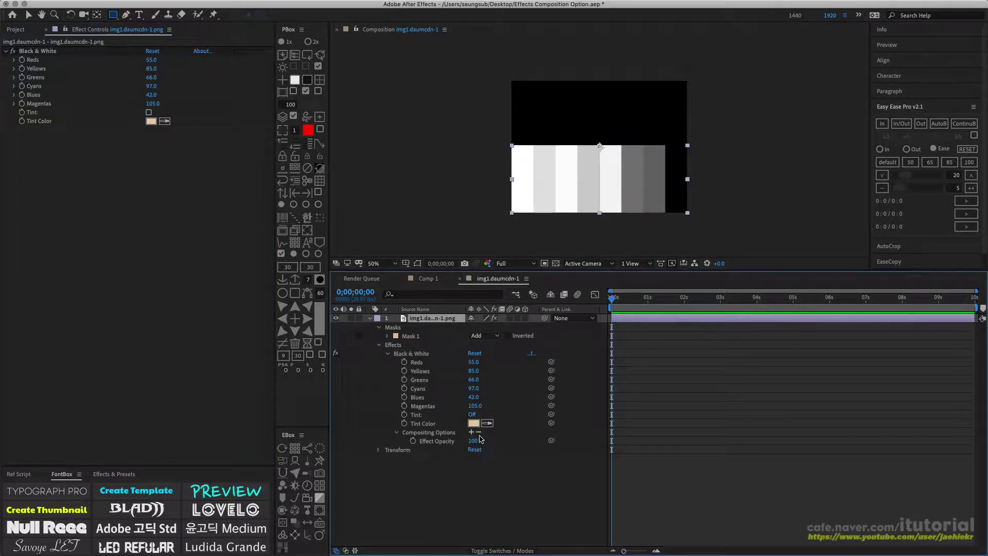
left_click(411, 336)
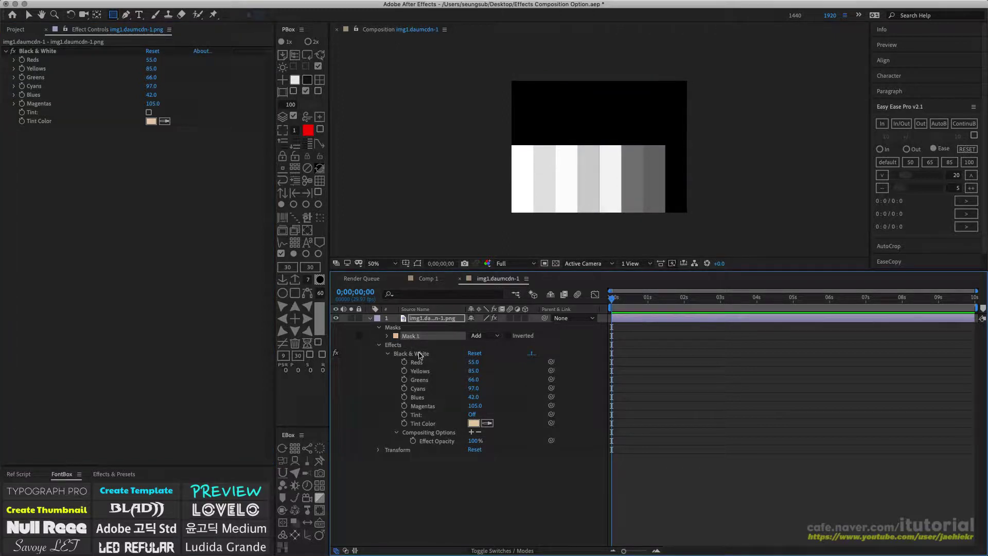
key("Delete")
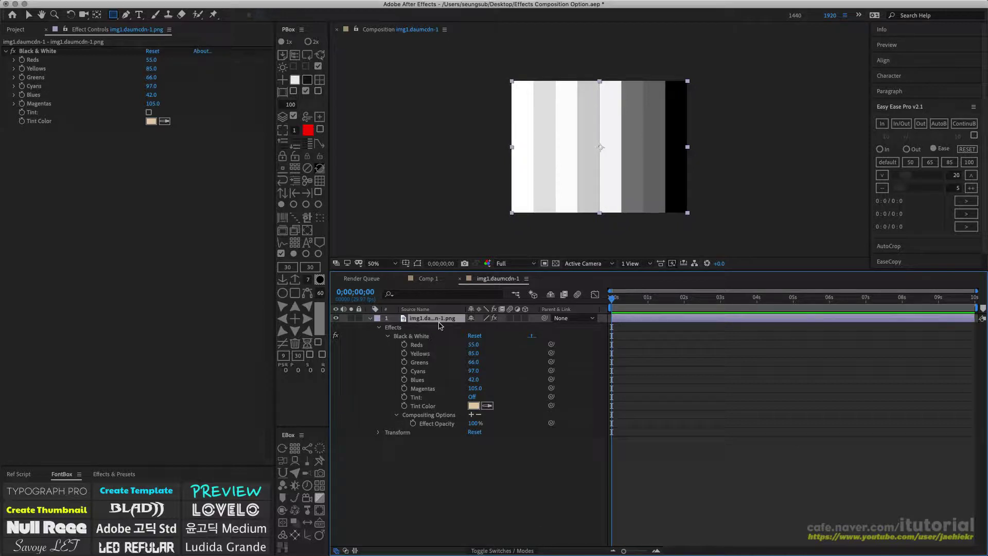
left_click(370, 319)
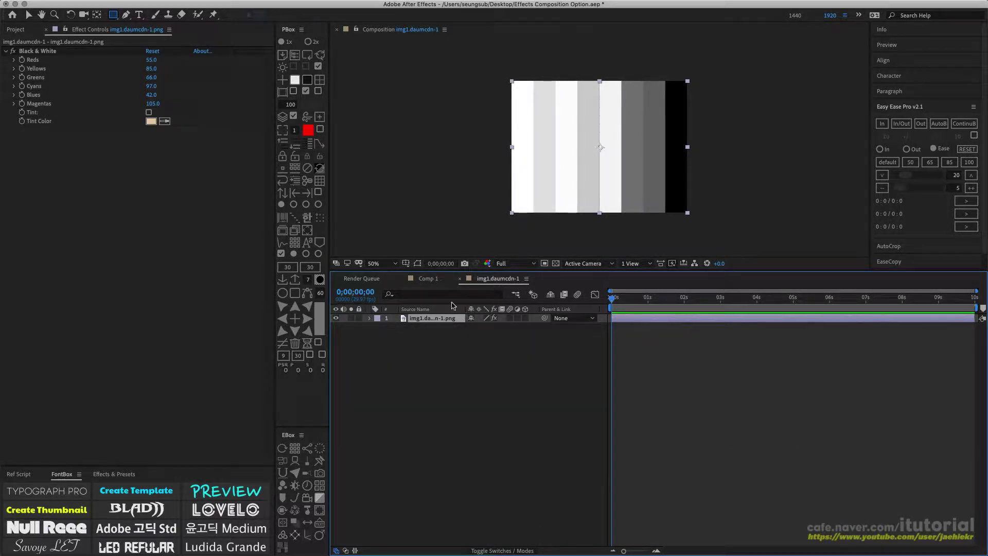
Step: Switch to Comp 1 and scrub through the opening frames to preview the text reveal animation
left_click(429, 279)
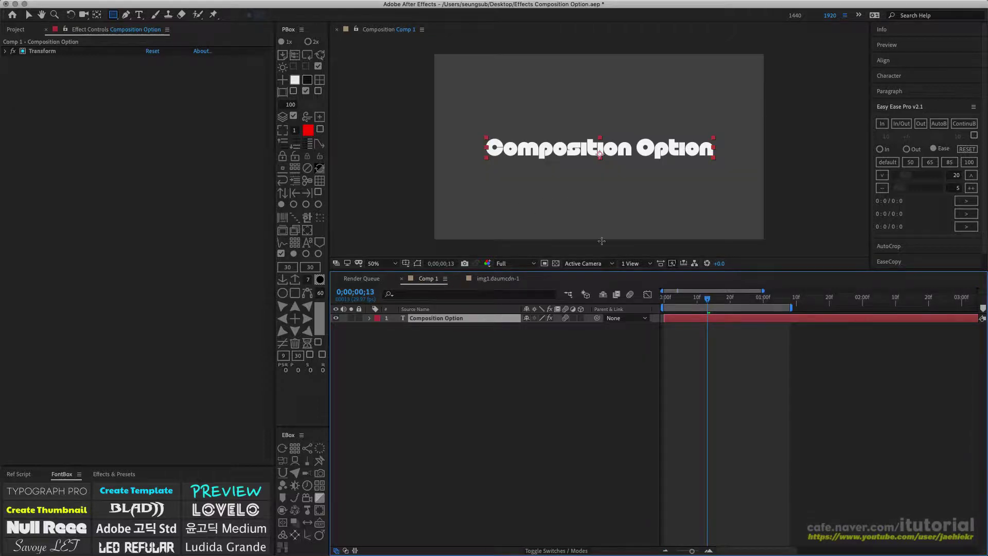
left_click_drag(667, 298, 677, 253)
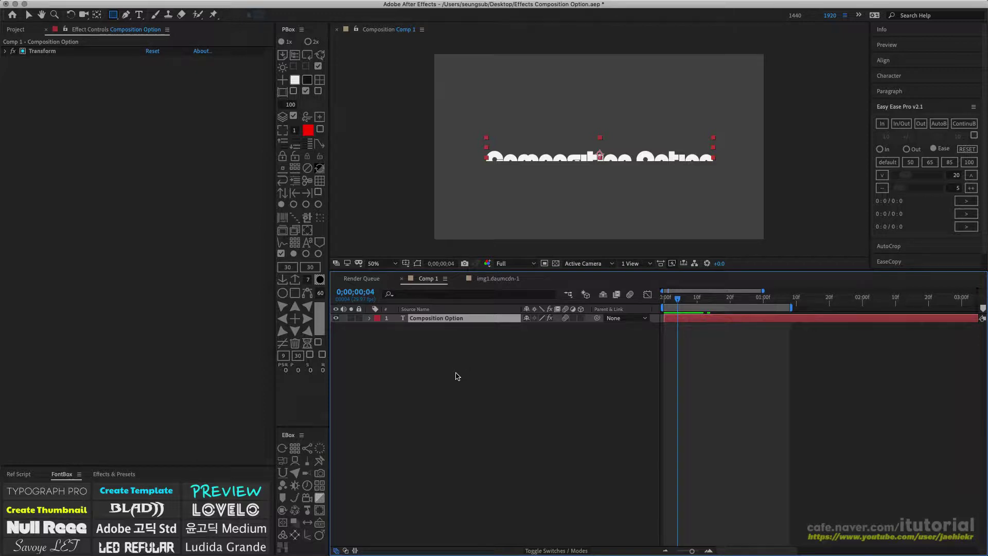
left_click_drag(678, 301, 703, 298)
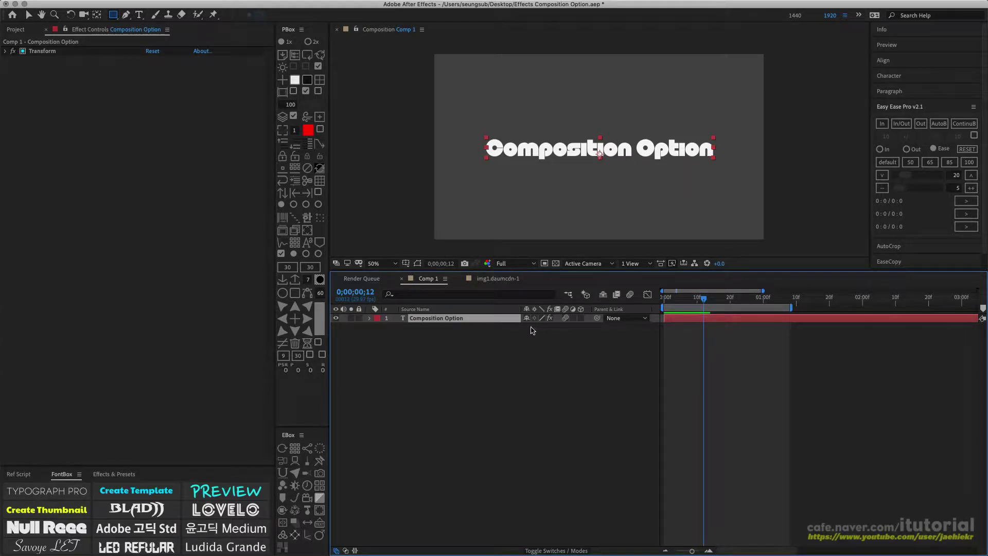
Step: Expand the text layer's Transform effect settings and masks, and show the outline of Mask 1 around the text
left_click(47, 53)
left_click(5, 51)
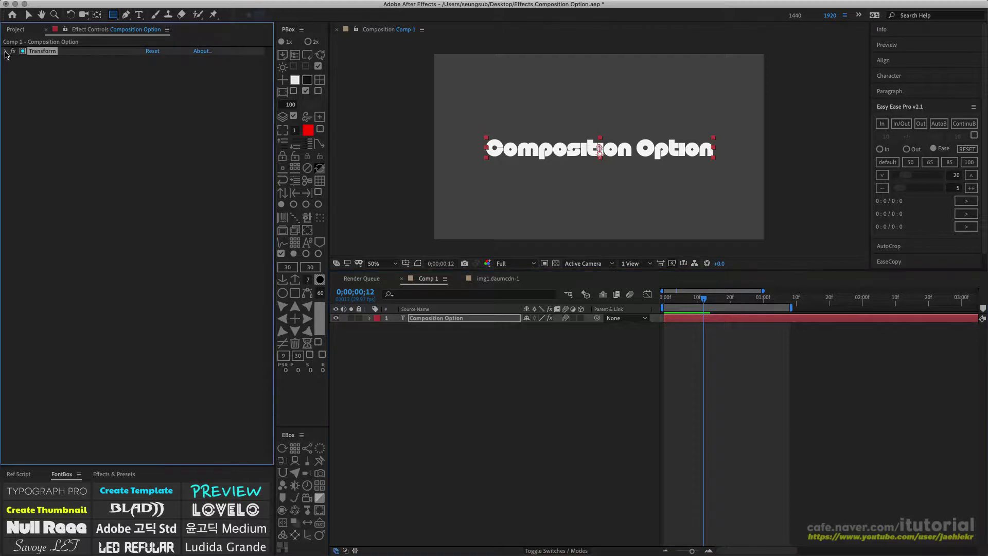
left_click(369, 318)
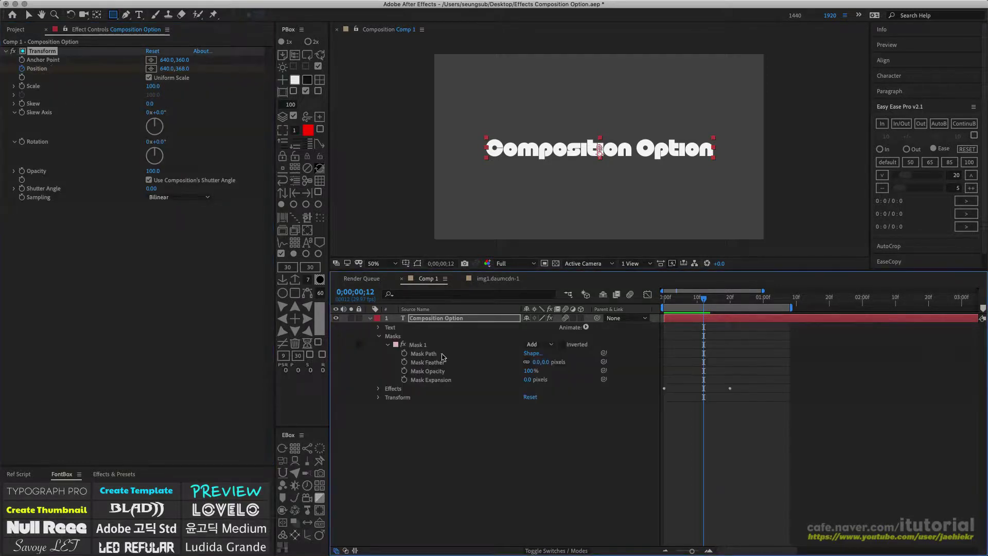
left_click(387, 344)
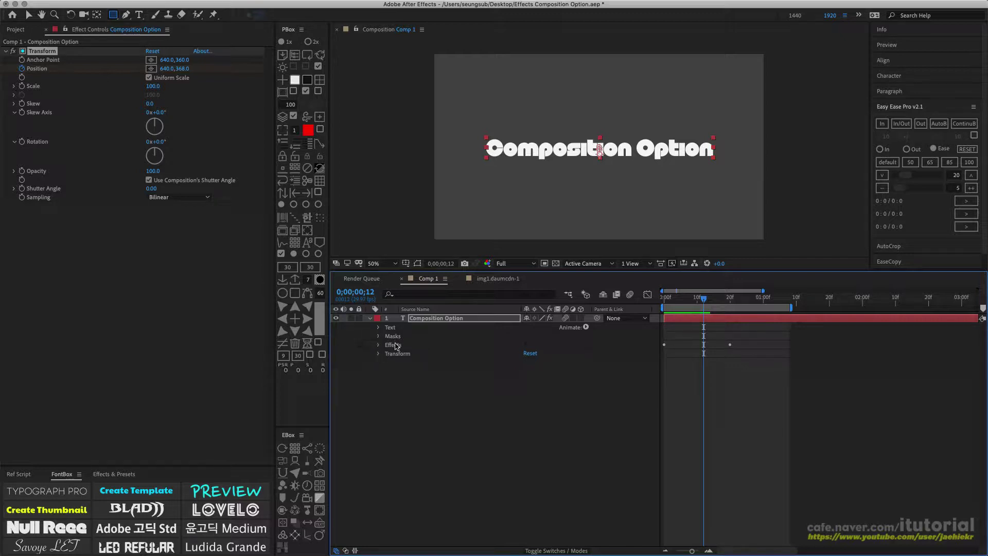
left_click(411, 345)
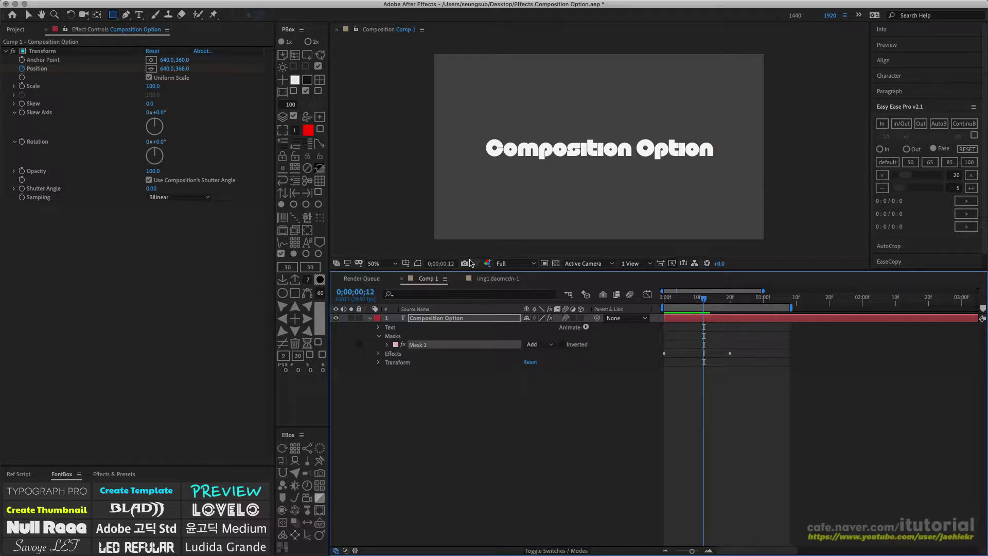
left_click(526, 206)
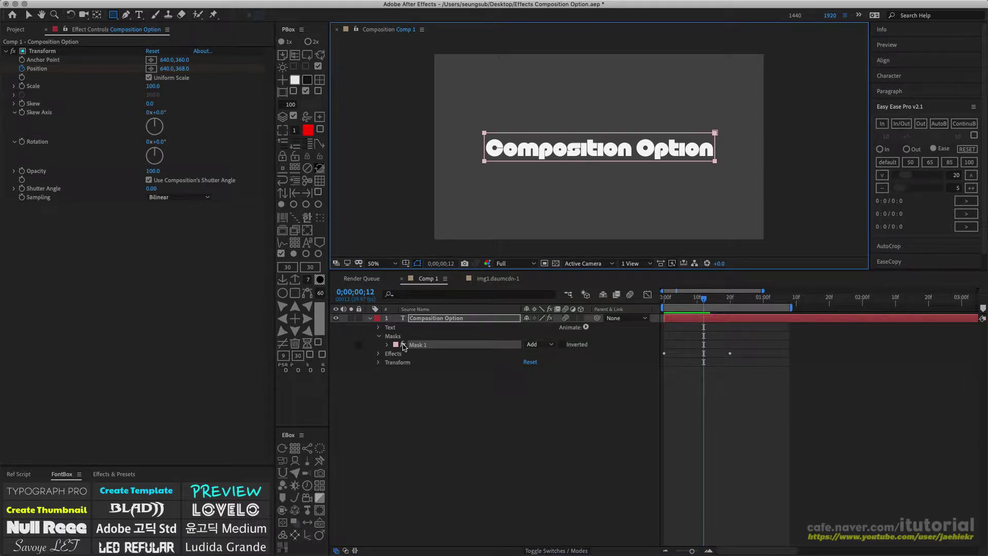
Step: Expand the Transform effect's properties on the text layer down to its Compositing Options to inspect the mask reference
left_click(378, 353)
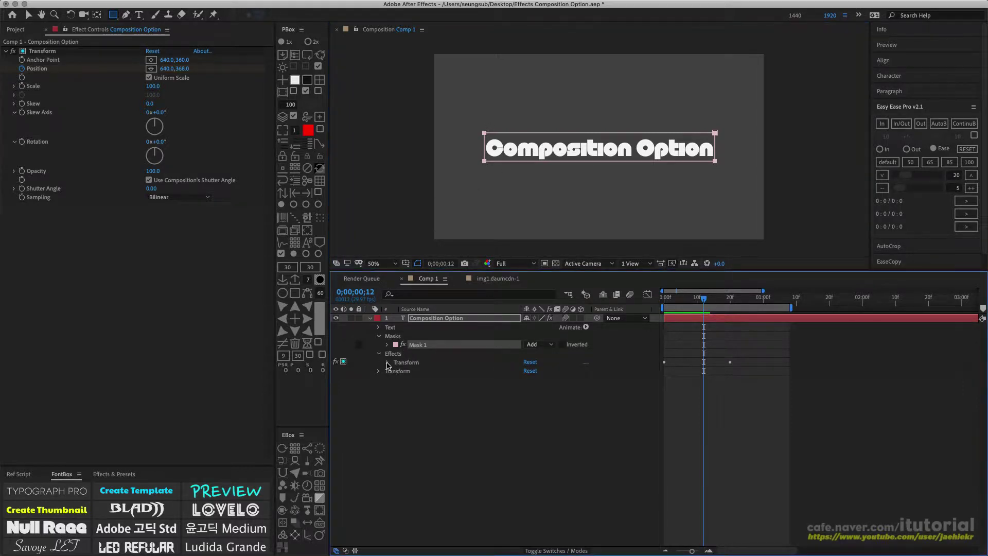
left_click(387, 363)
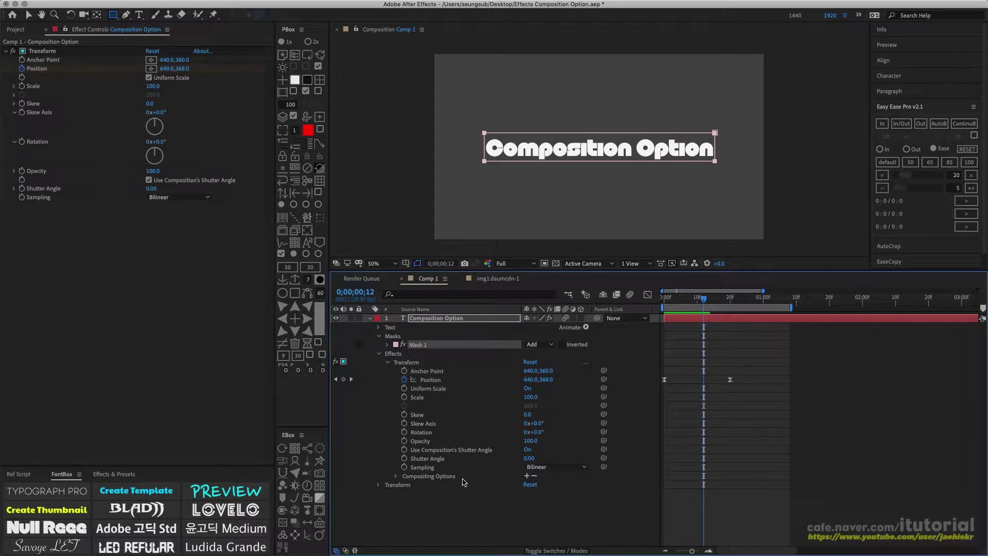
left_click(407, 477)
left_click(396, 476)
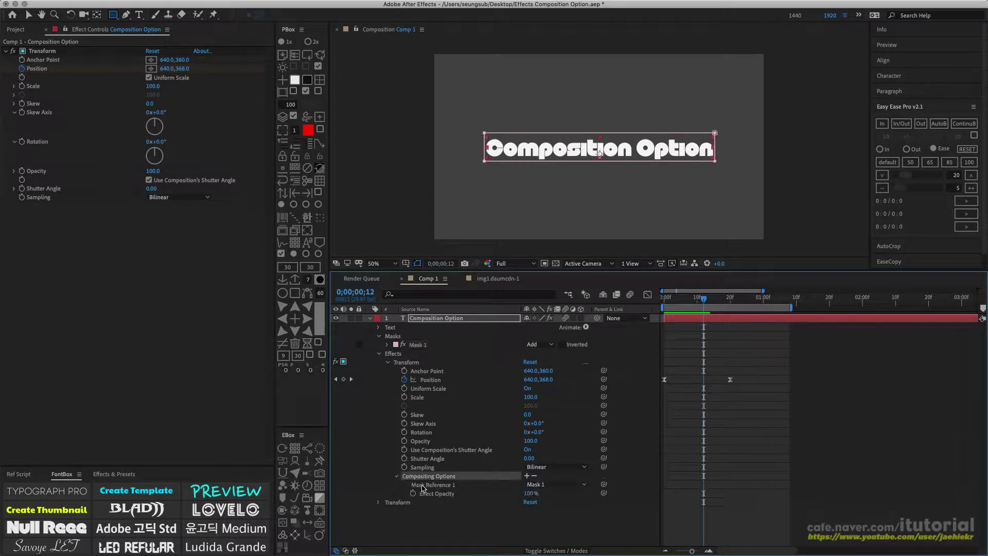
Step: Set the Transform effect's Mask Reference 1 to None and scrub back to the first frame to check the text's position
left_click(570, 484)
left_click(563, 495)
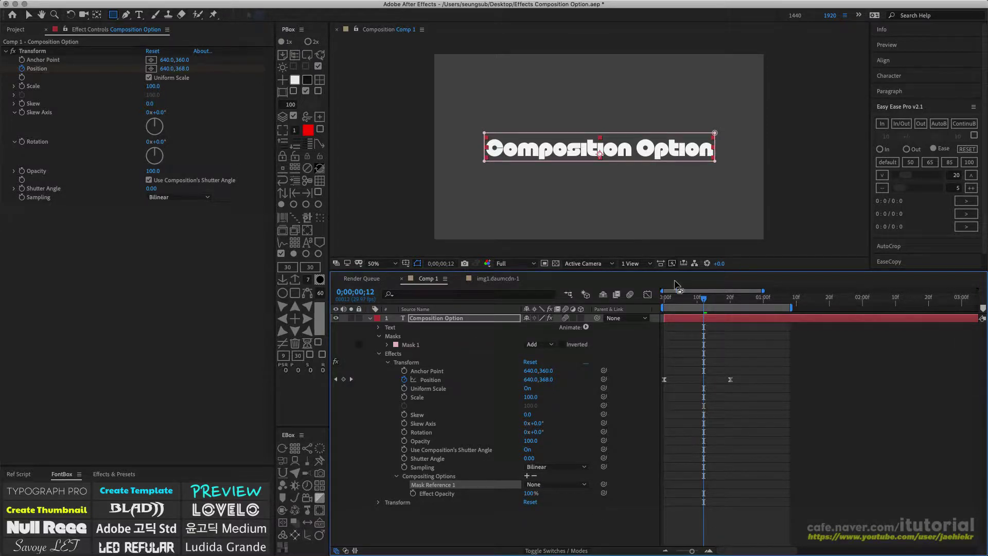
left_click_drag(693, 301, 663, 302)
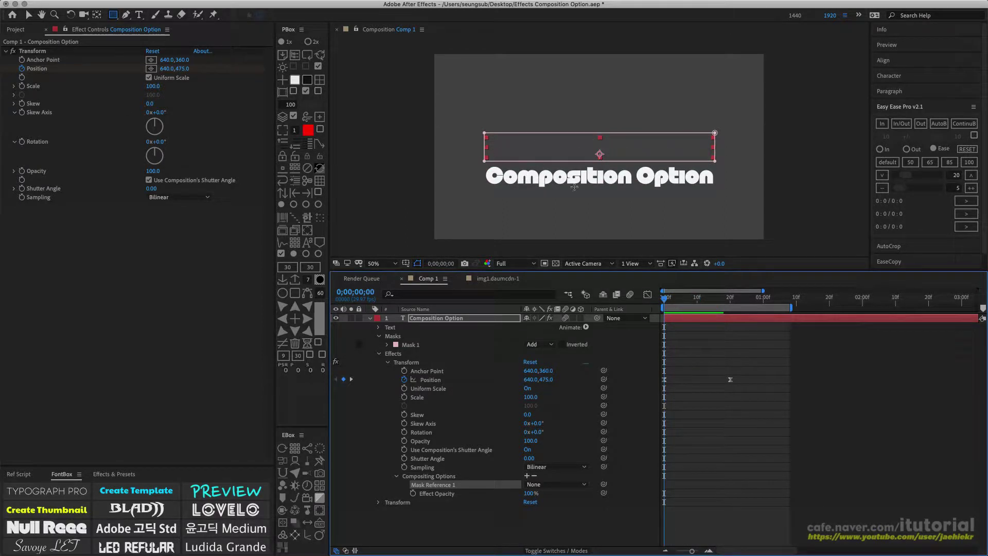
left_click_drag(663, 298, 636, 304)
Step: Set the Transform effect's Mask Reference 1 to Mask 1 and scrub forward from the first frame to preview the text reveal
left_click(571, 486)
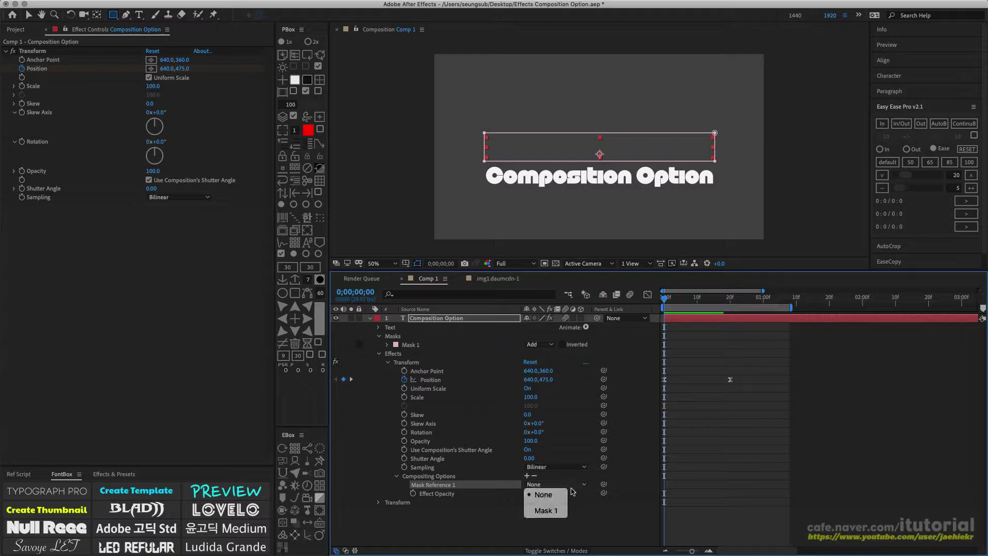
left_click(558, 510)
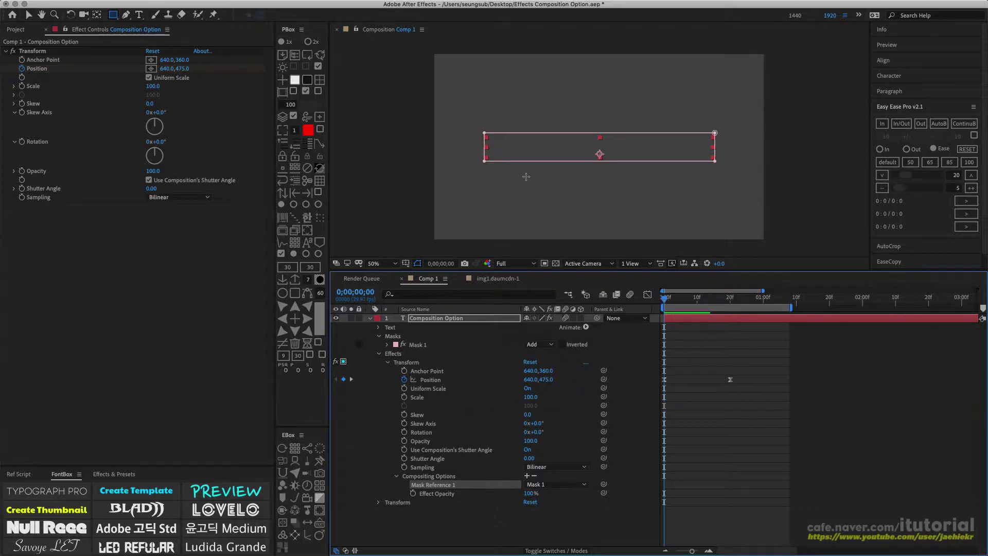
left_click_drag(664, 300, 740, 309)
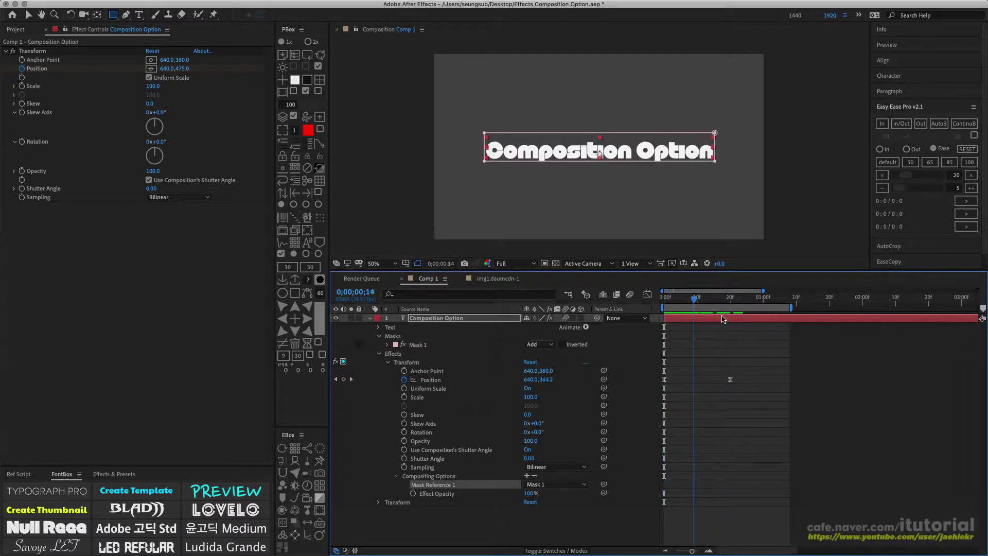
Step: Collapse and deselect the text layer, and scrub back to 0;00;00;05 to review the masked text reveal
left_click(379, 354)
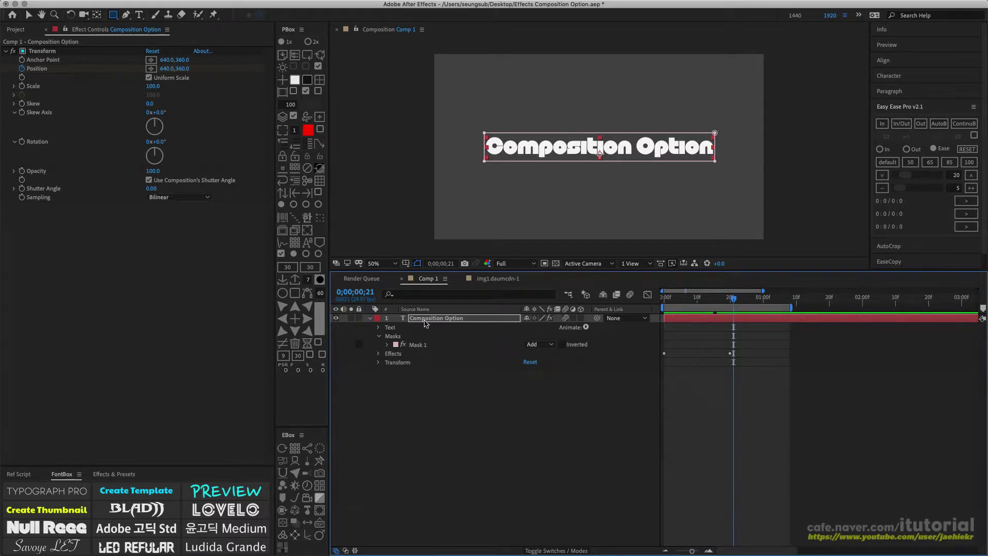
left_click(369, 318)
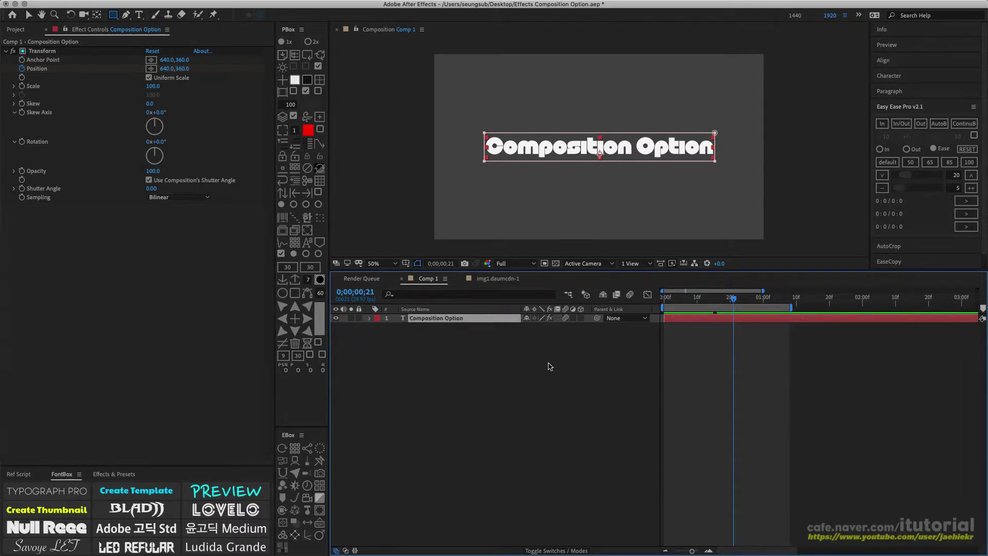
left_click(523, 365)
left_click_drag(733, 297, 680, 302)
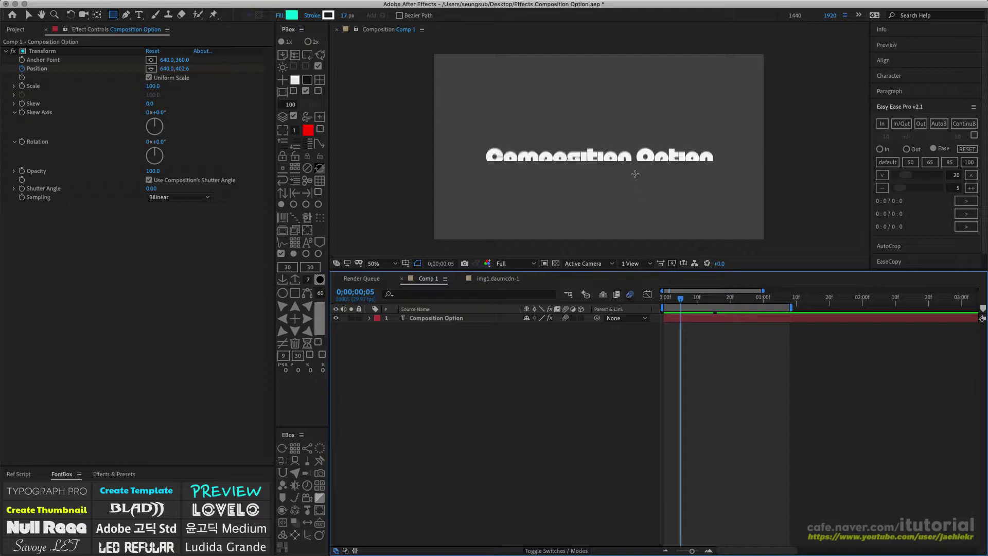
Step: Toggle the composition's motion blur and scrub around 0;00;00;05 to compare its effect on the text reveal
left_click(629, 295)
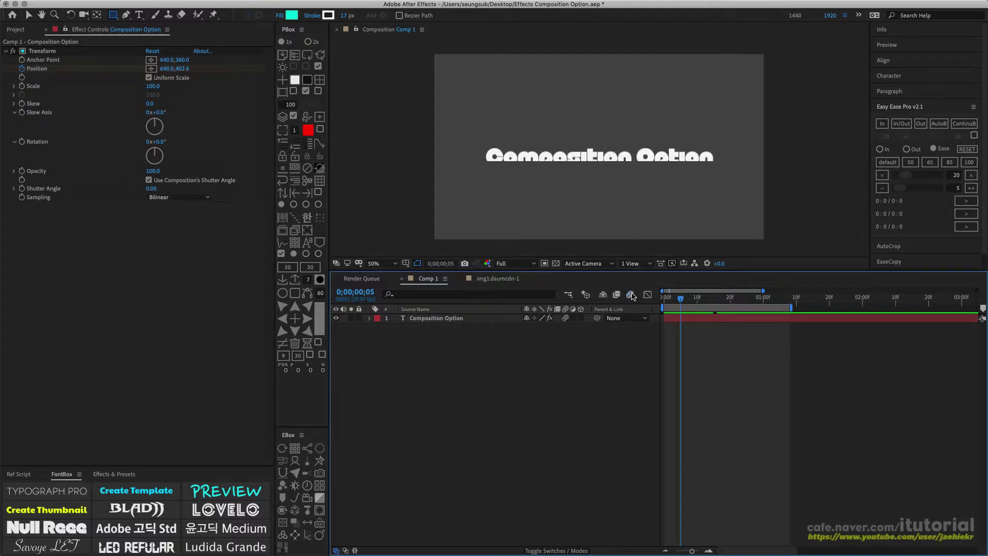
left_click(674, 299)
mouse_move(674, 300)
left_mouse_down()
mouse_move(703, 300)
mouse_move(680, 300)
left_mouse_up()
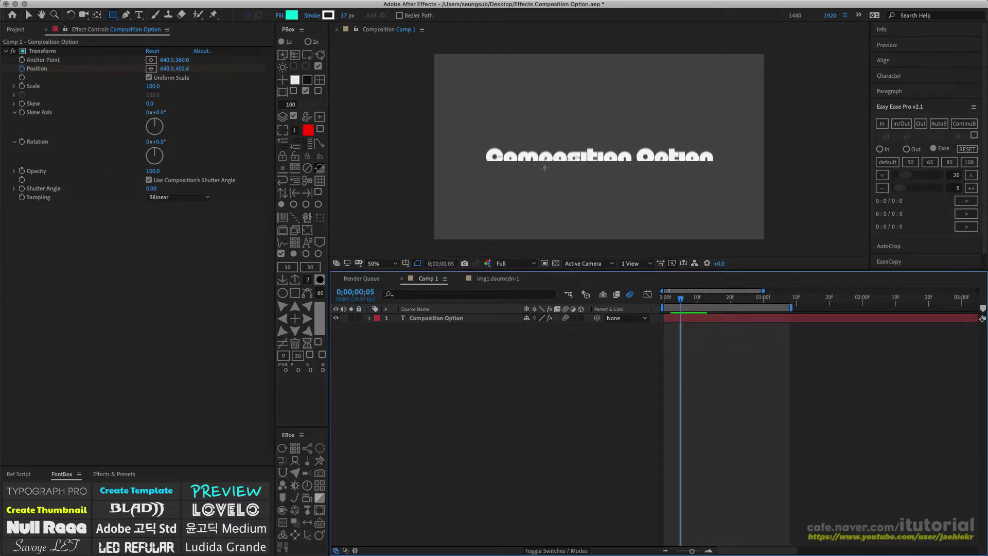
Step: Expand Mask 1 on the text layer and set its Mask Feather to 0.0, 8.0 pixels to soften the edge vertically only
key("slash")
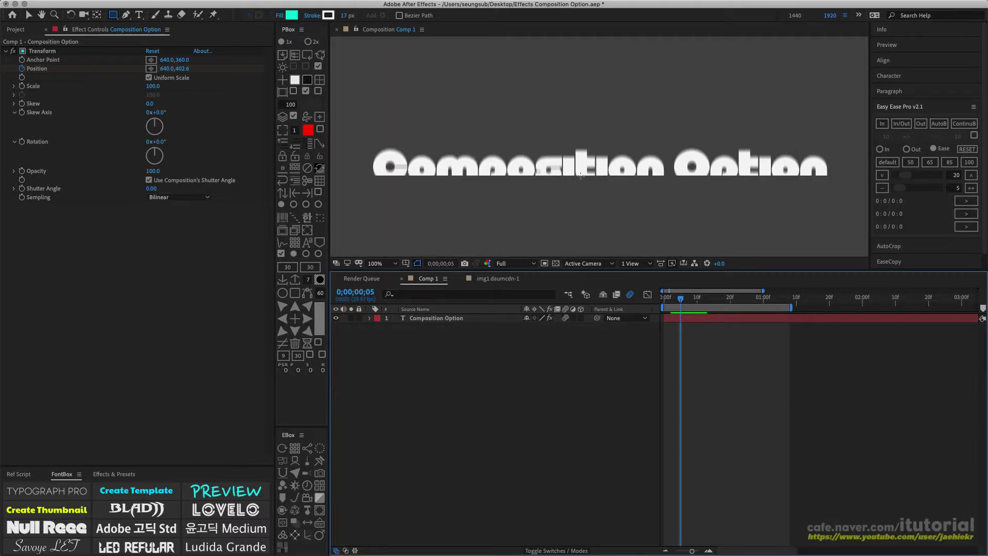
left_click(403, 318)
left_click(371, 318)
left_click(379, 336)
left_click(407, 345)
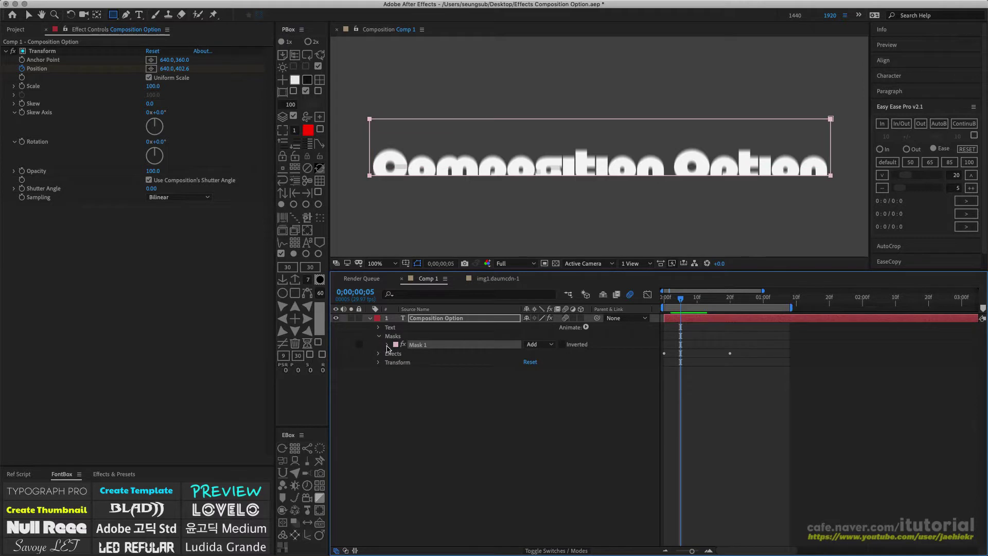
left_click(387, 344)
left_click_drag(544, 363, 543, 362)
left_click(538, 409)
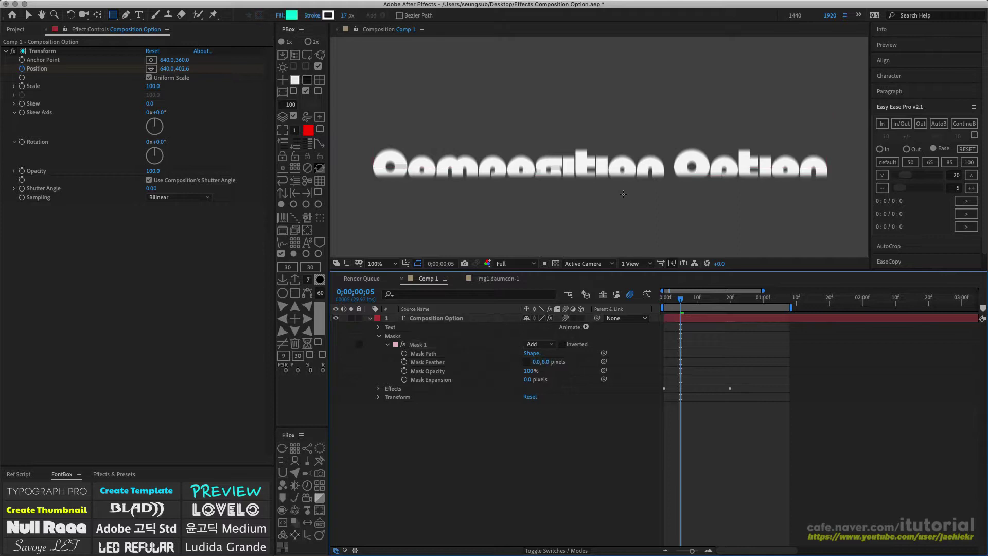
Step: Scrub to 0;00;00;11 and back to 0;00;00;07 to review the feathered text reveal, and select the text layer
left_click_drag(680, 300, 700, 301)
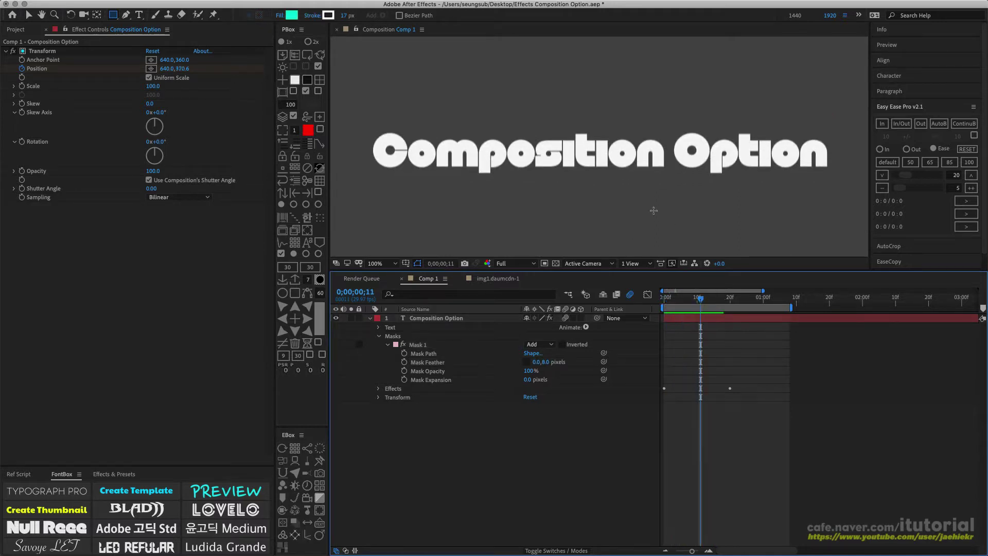
key("comma")
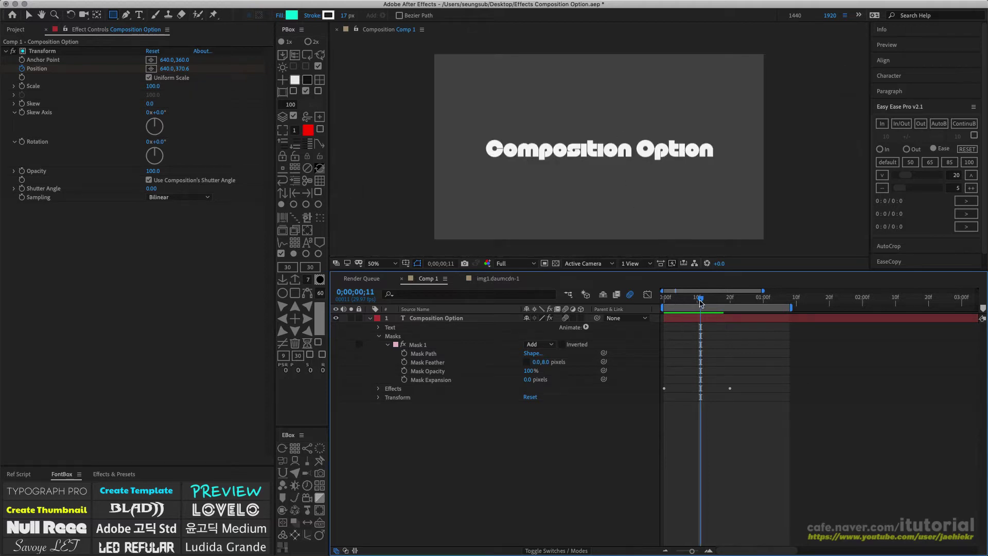
left_click_drag(700, 302, 686, 301)
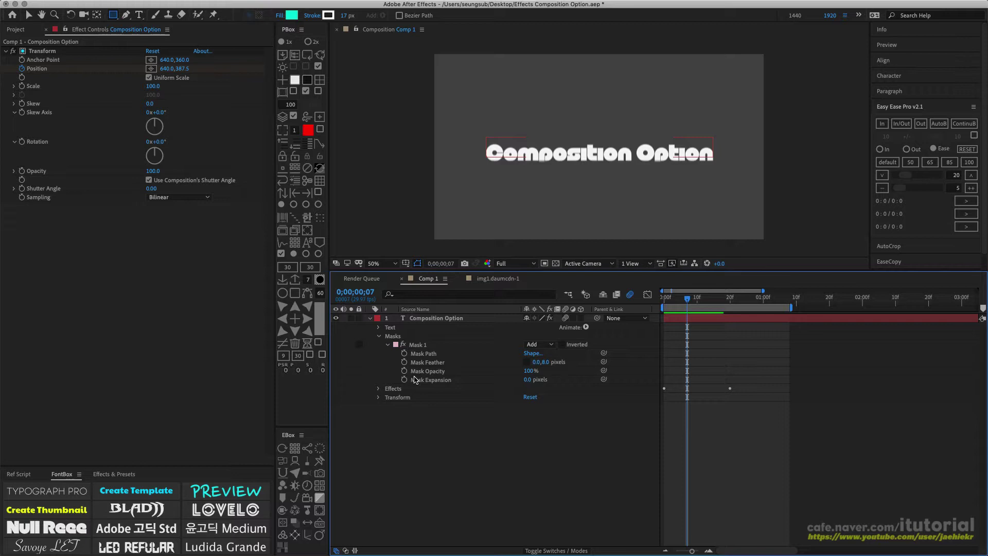
left_click(446, 319)
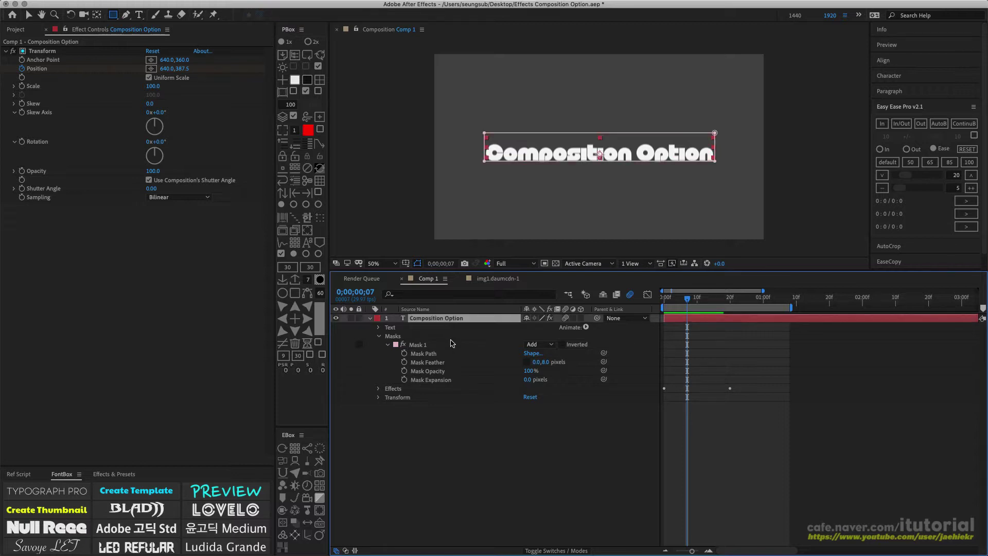